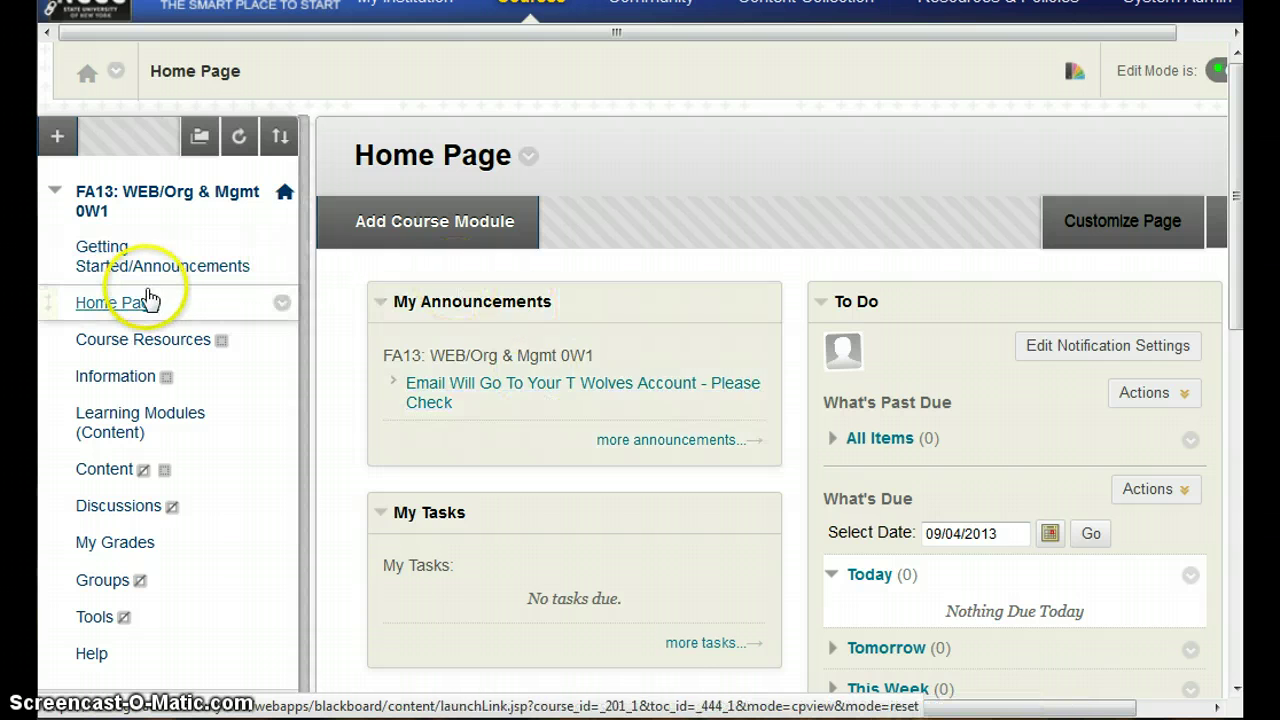
# Step: Expand Course Tools in the Control Panel and go to Tests, Surveys, and Pools
pyautogui.scroll(-5, 228, 472)
pyautogui.scroll(-3, 228, 472)
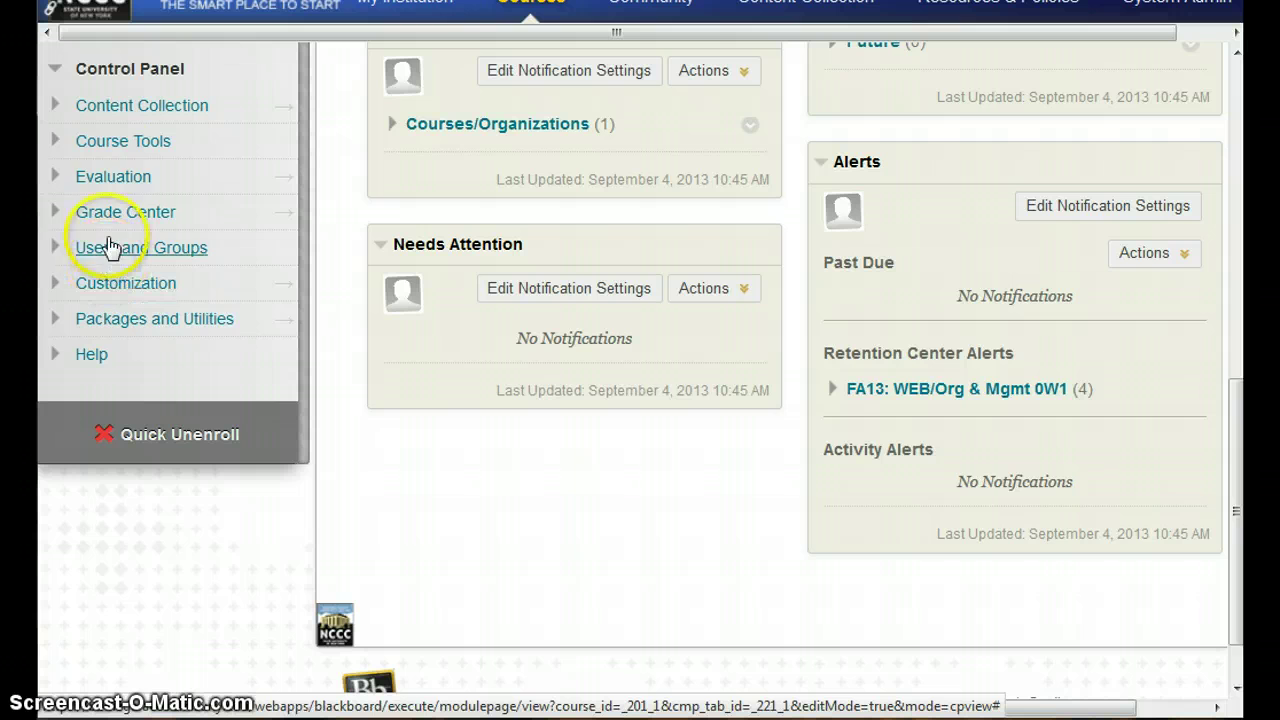
pyautogui.click(112, 145)
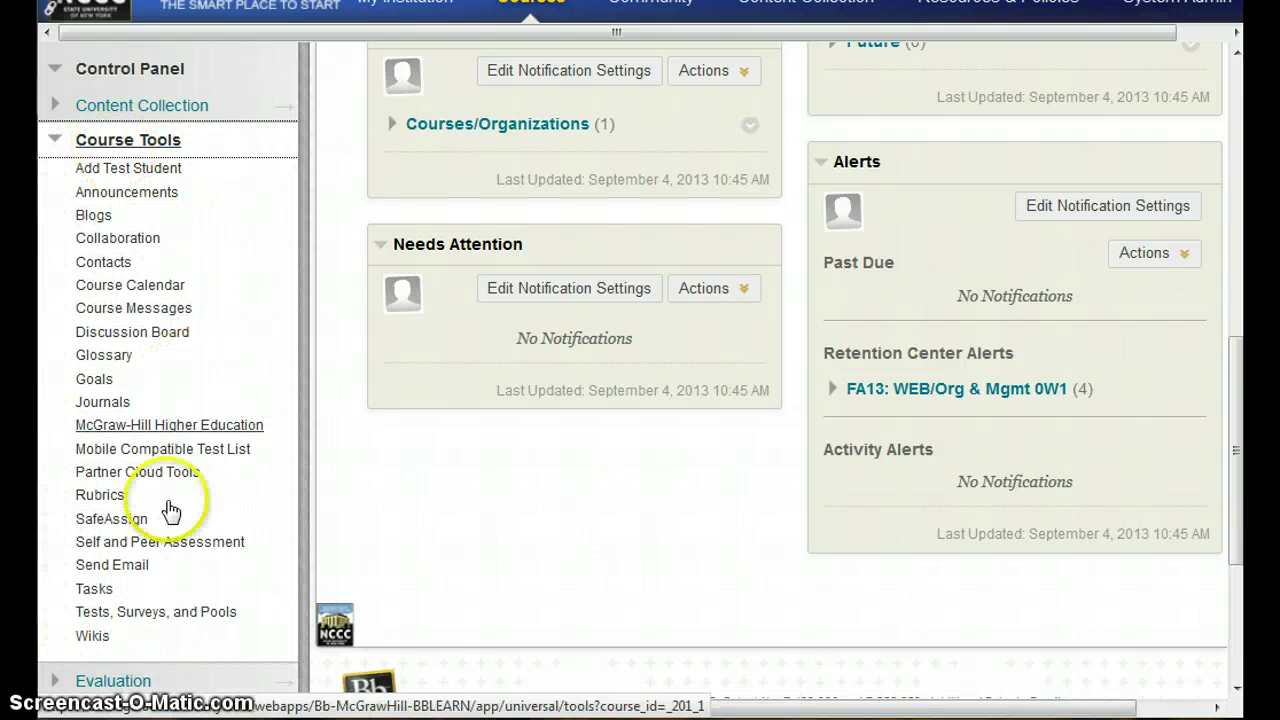
pyautogui.click(129, 612)
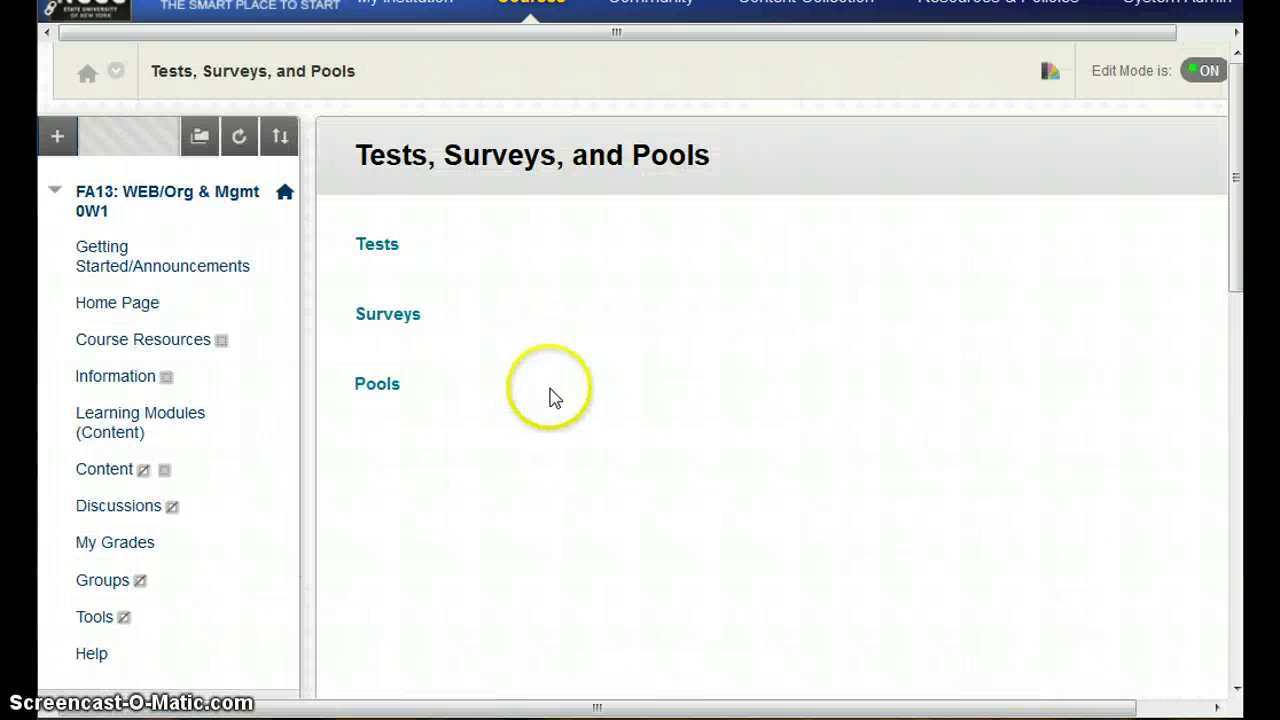
# Step: Open Quiz 1's Test Canvas by choosing Edit from its menu in the Tests list
pyautogui.click(369, 252)
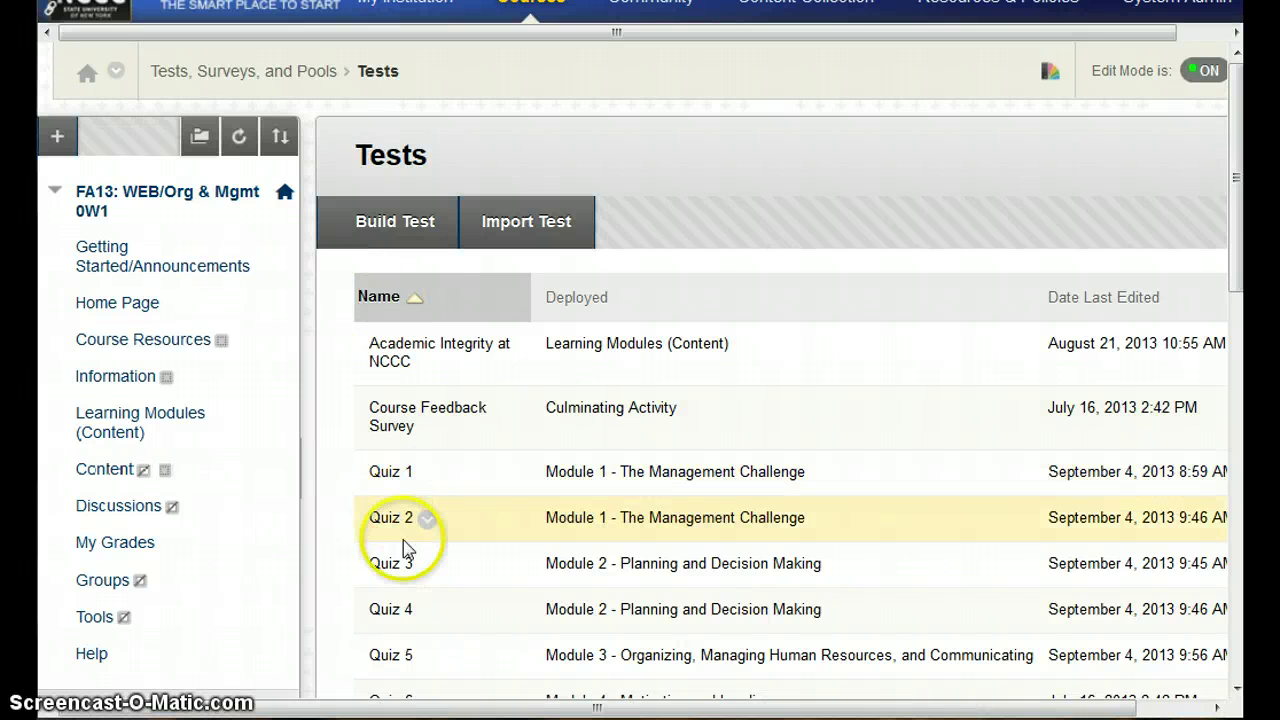
pyautogui.click(428, 476)
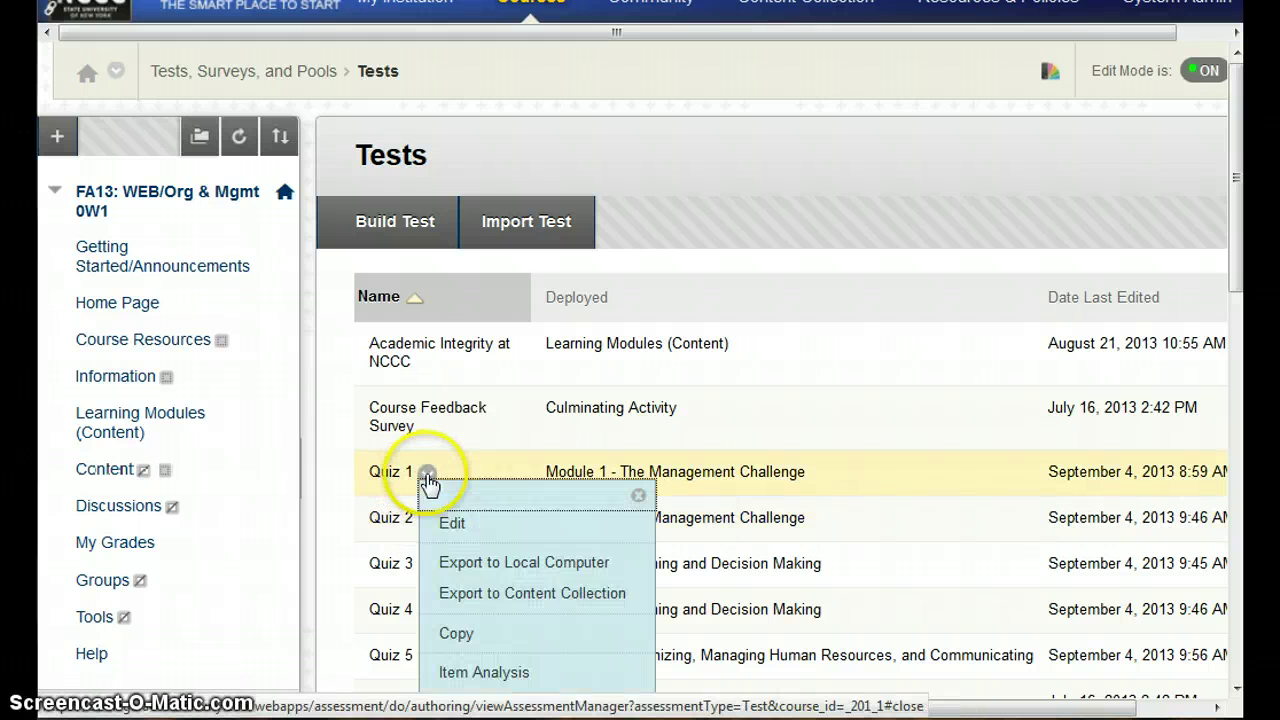
pyautogui.click(450, 524)
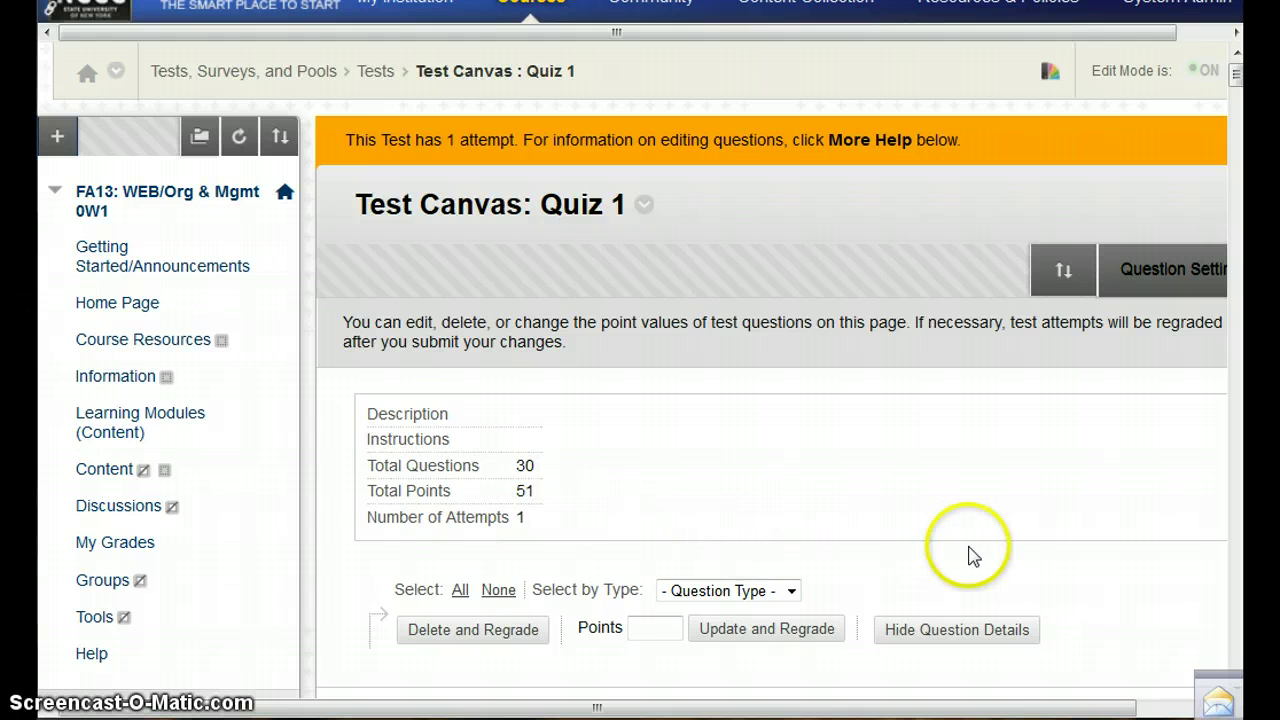
# Step: Collapse the course menu and scroll sideways to view question 1's 1.7-point value
pyautogui.scroll(-5, 1000, 528)
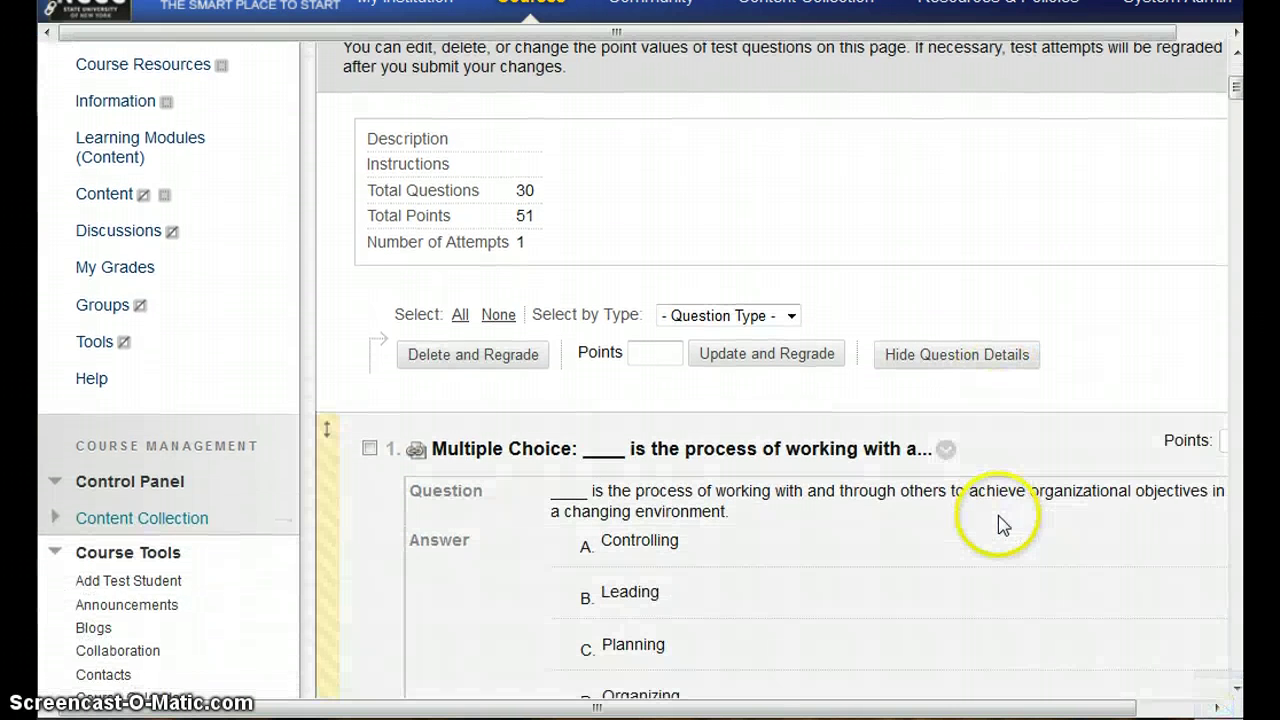
pyautogui.click(318, 108)
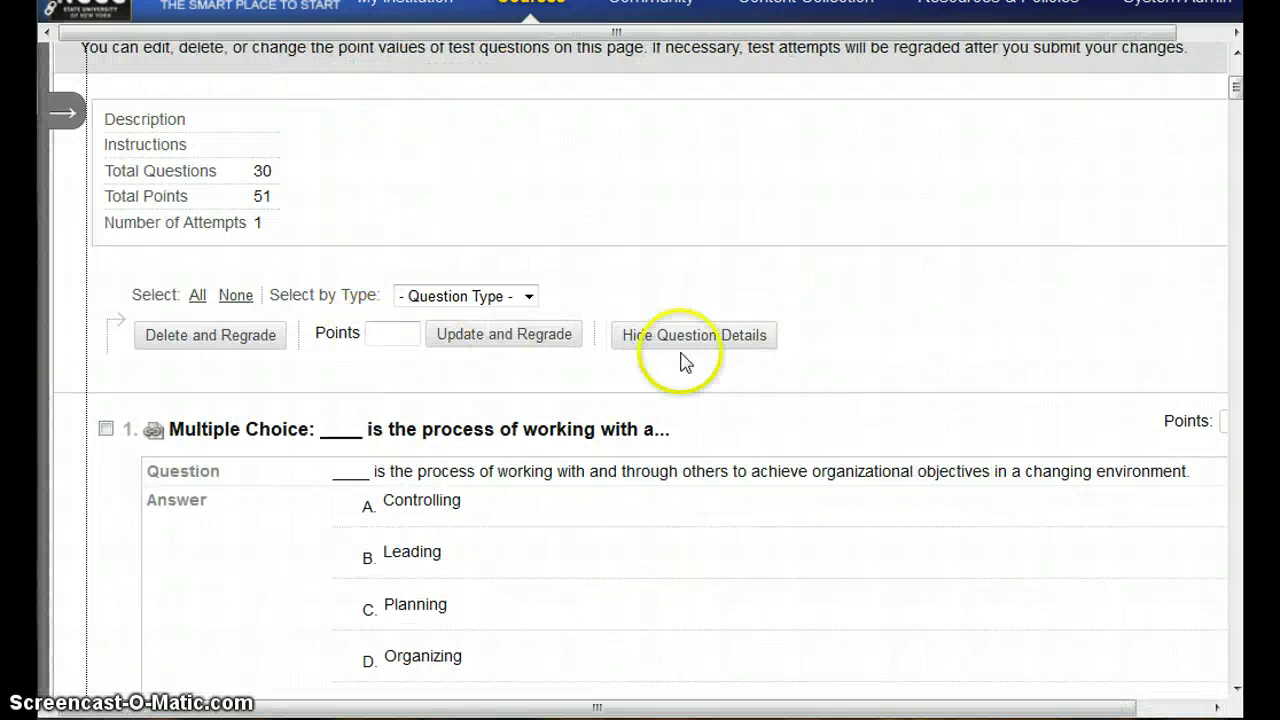
pyautogui.moveTo(870, 712); pyautogui.dragTo(1000, 708)
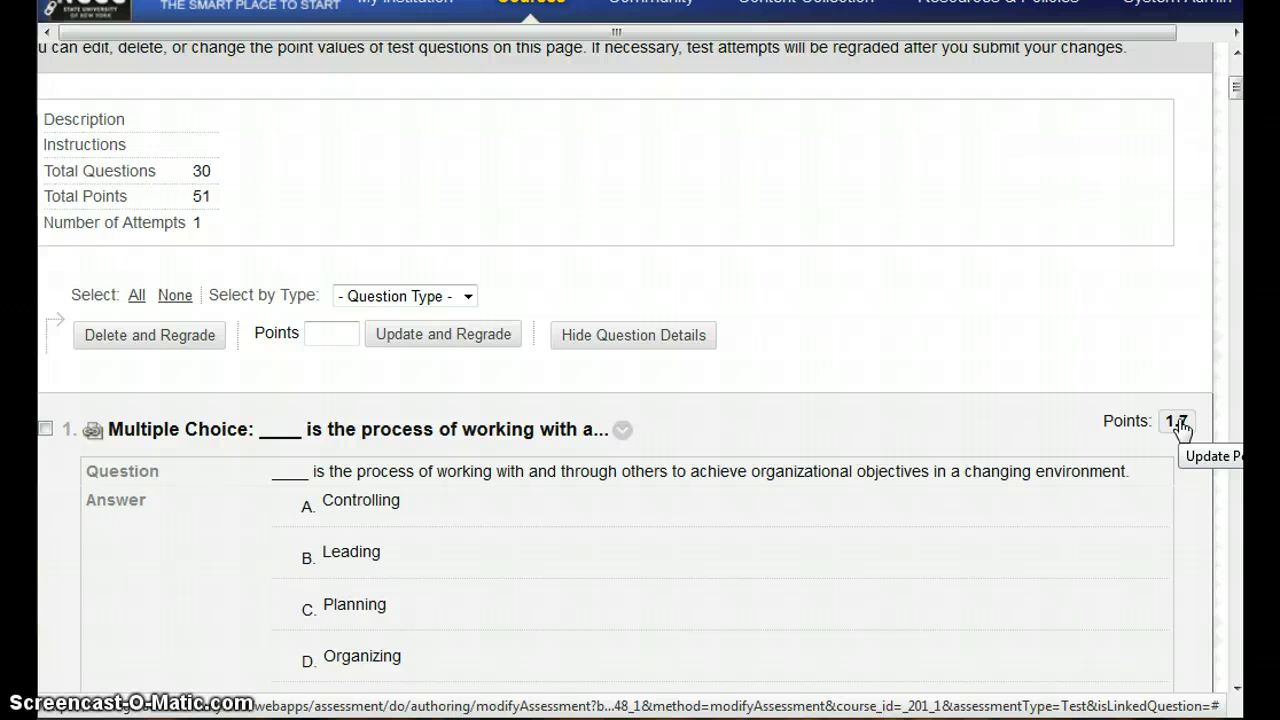
pyautogui.moveTo(892, 706); pyautogui.dragTo(818, 708)
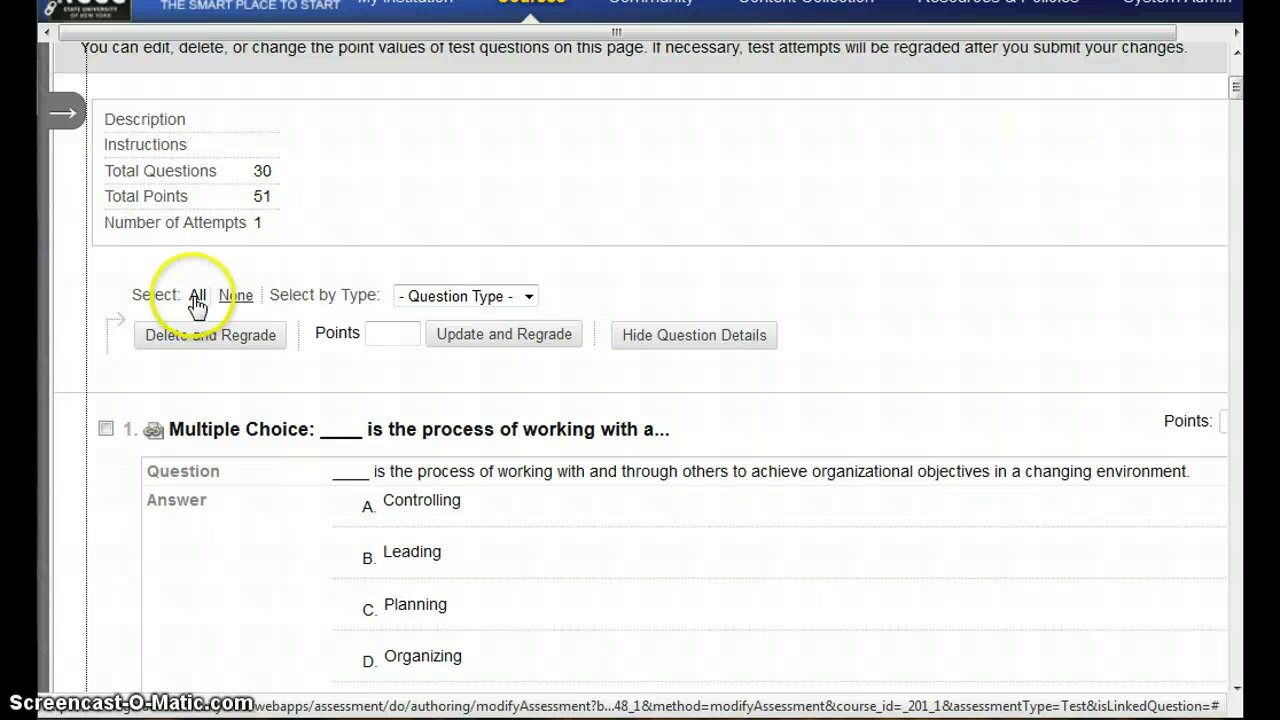
# Step: Select all 30 of Quiz 1's questions and apply a bulk Update and Regrade of points
pyautogui.click(197, 298)
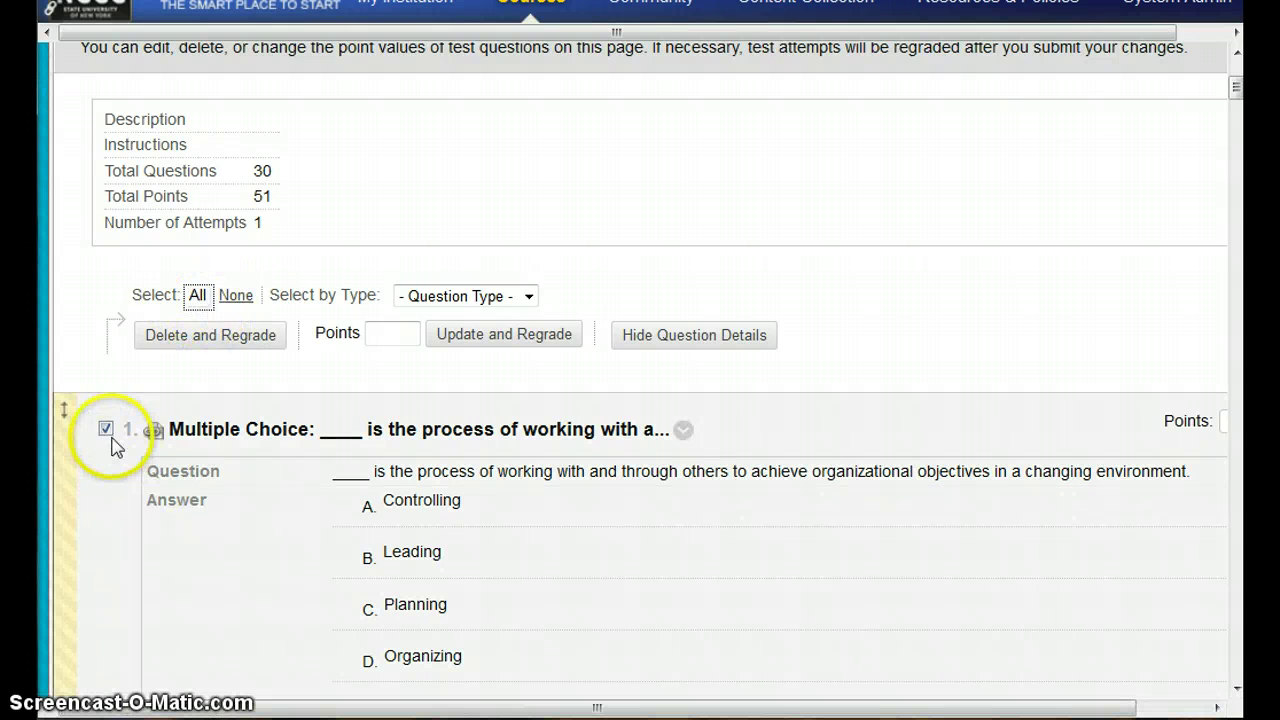
pyautogui.scroll(-3, 111, 646)
pyautogui.scroll(-2, 118, 642)
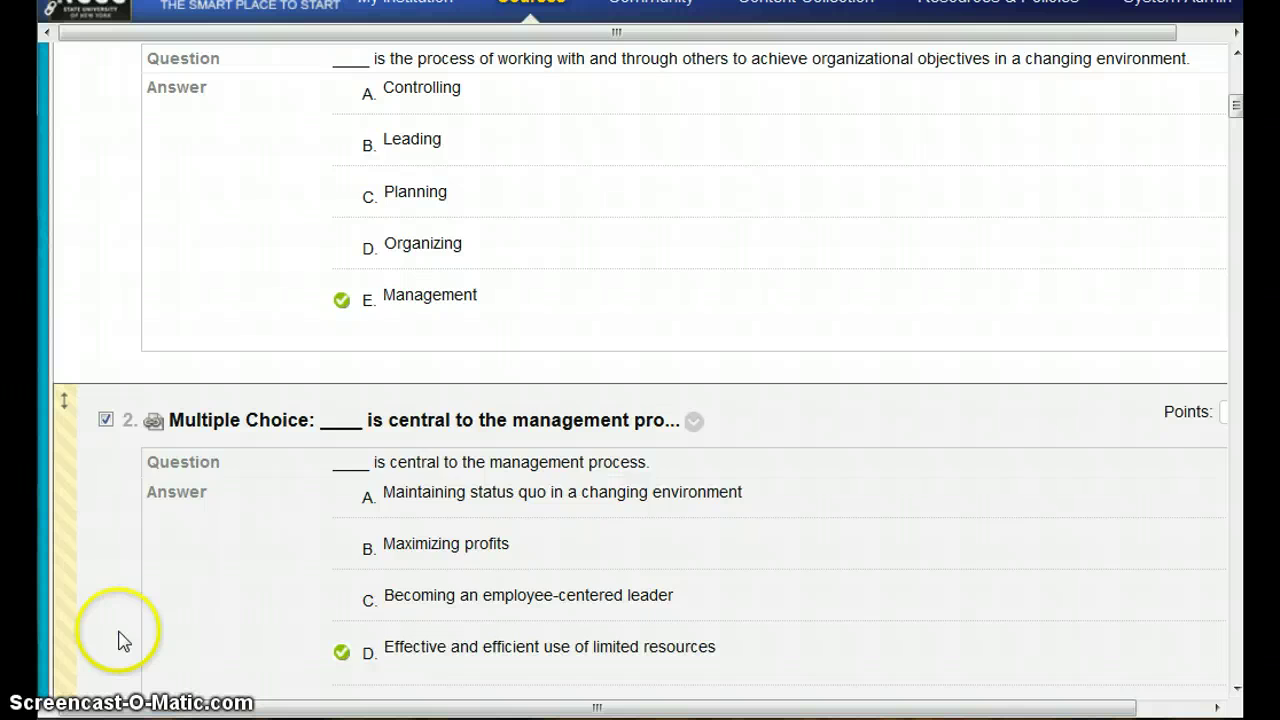
pyautogui.scroll(3, 128, 638)
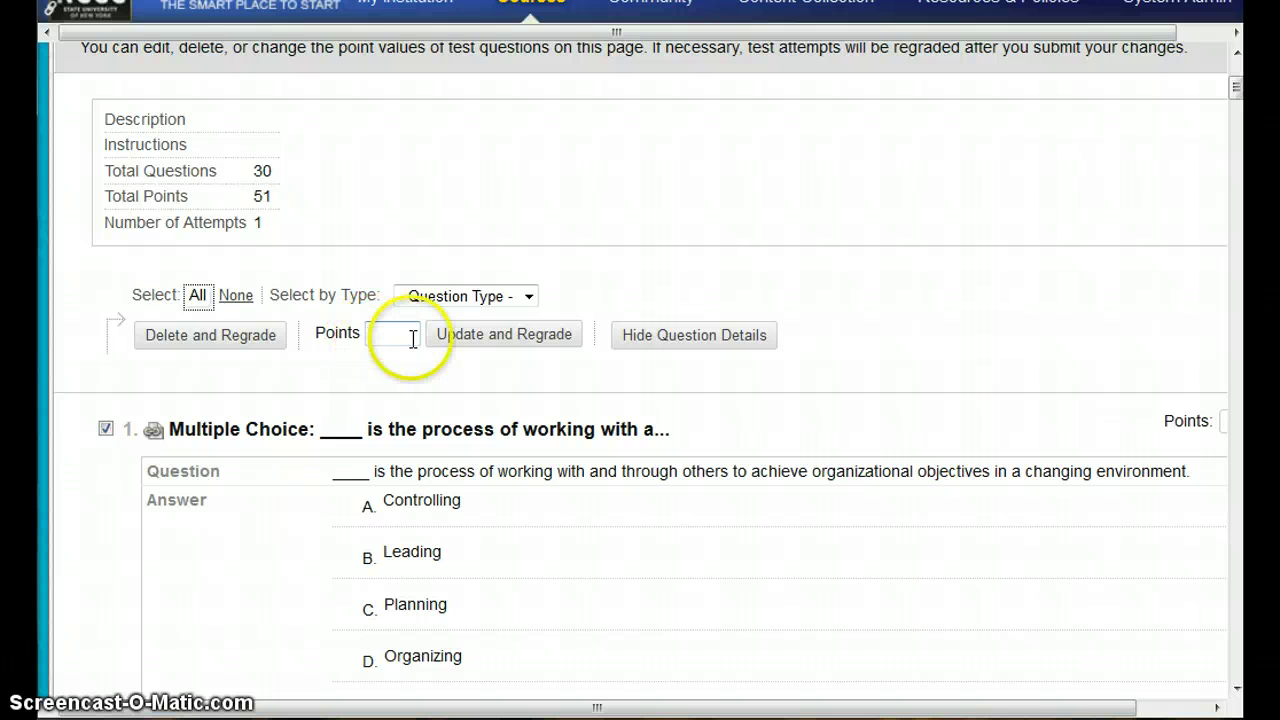
pyautogui.click(396, 335)
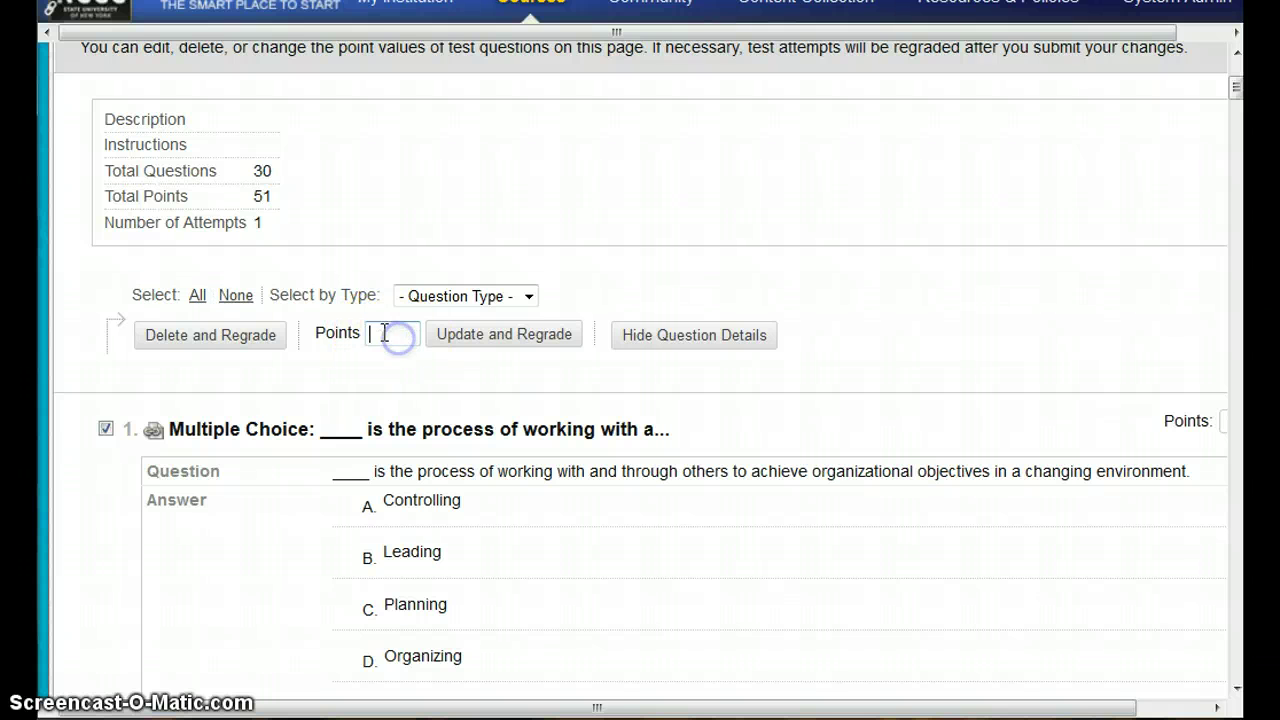
pyautogui.click(503, 338)
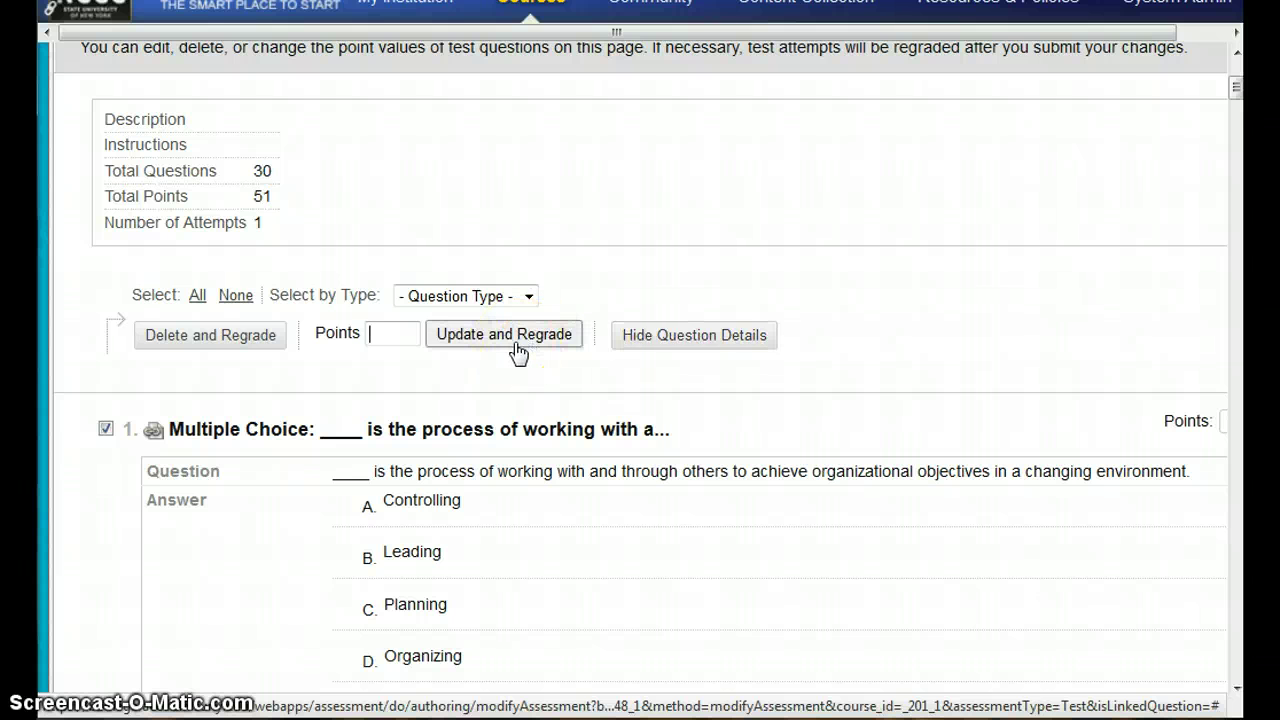
pyautogui.click(106, 400)
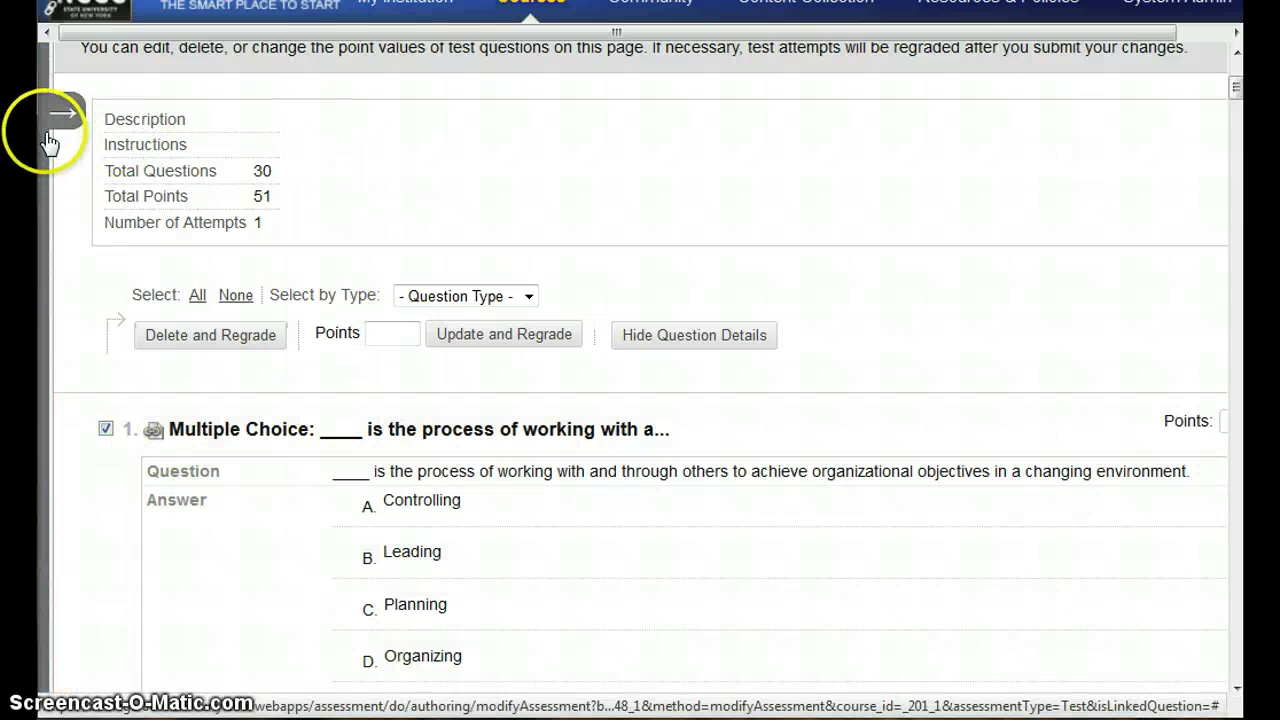
# Step: Restore the course menu, check questions 1–30 show 1.7 points, and confirm with OK
pyautogui.click(47, 135)
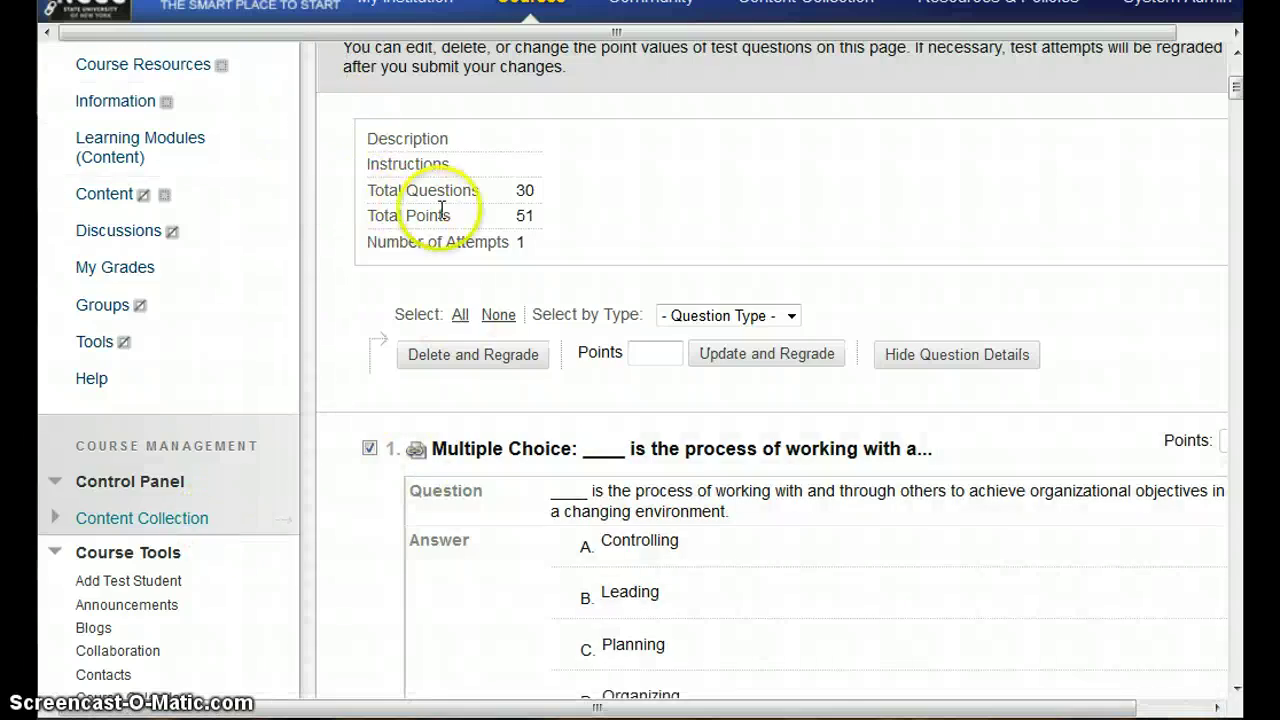
pyautogui.scroll(-20, 894, 337)
pyautogui.scroll(-20, 860, 640)
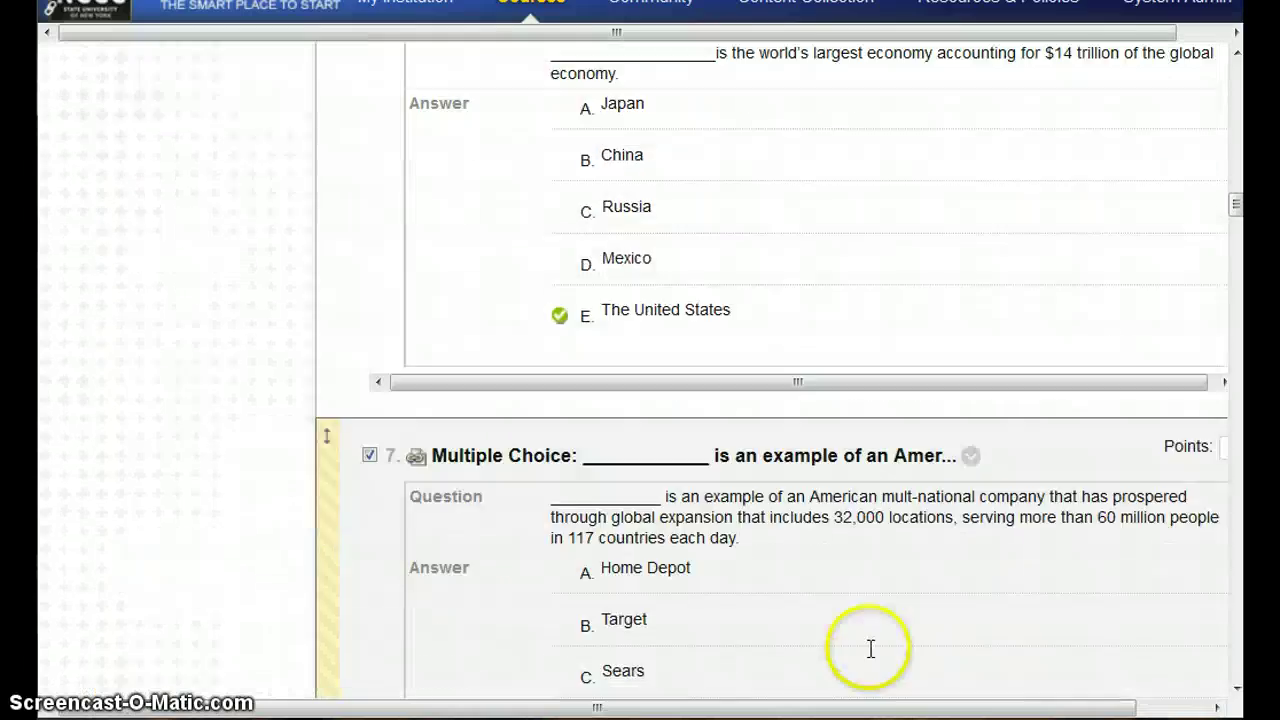
pyautogui.scroll(-20, 862, 664)
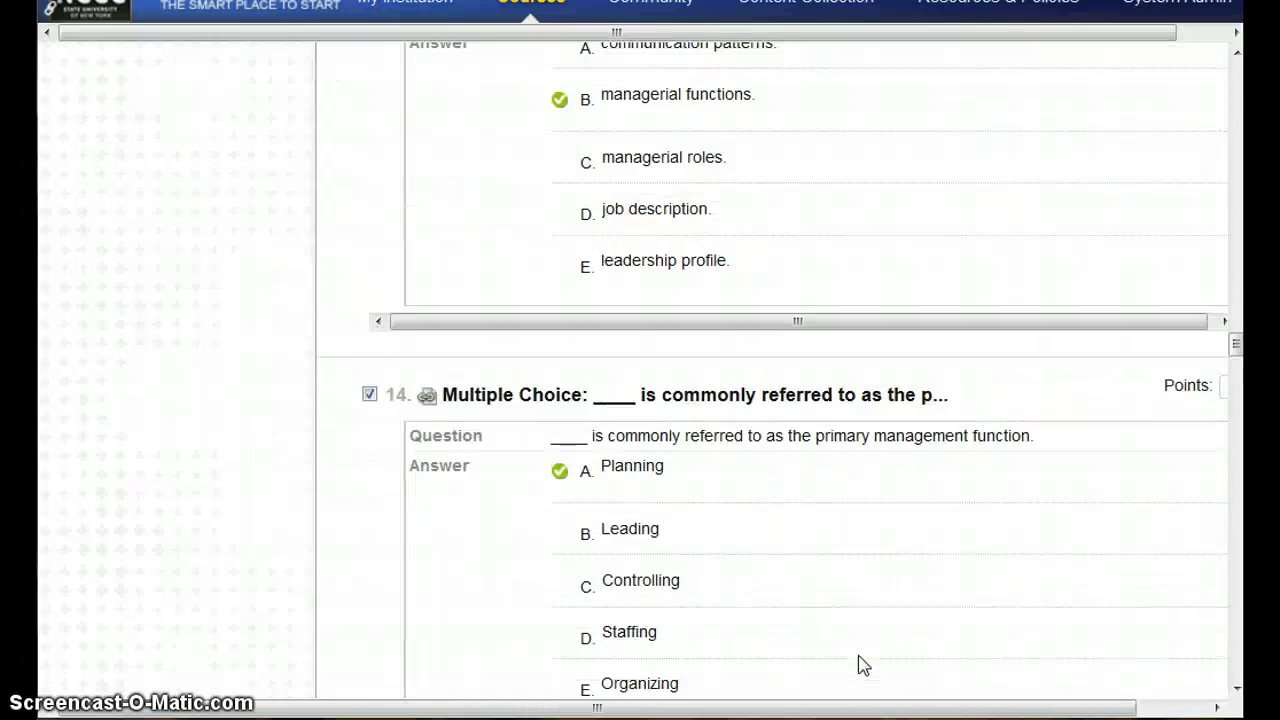
pyautogui.scroll(-20, 862, 664)
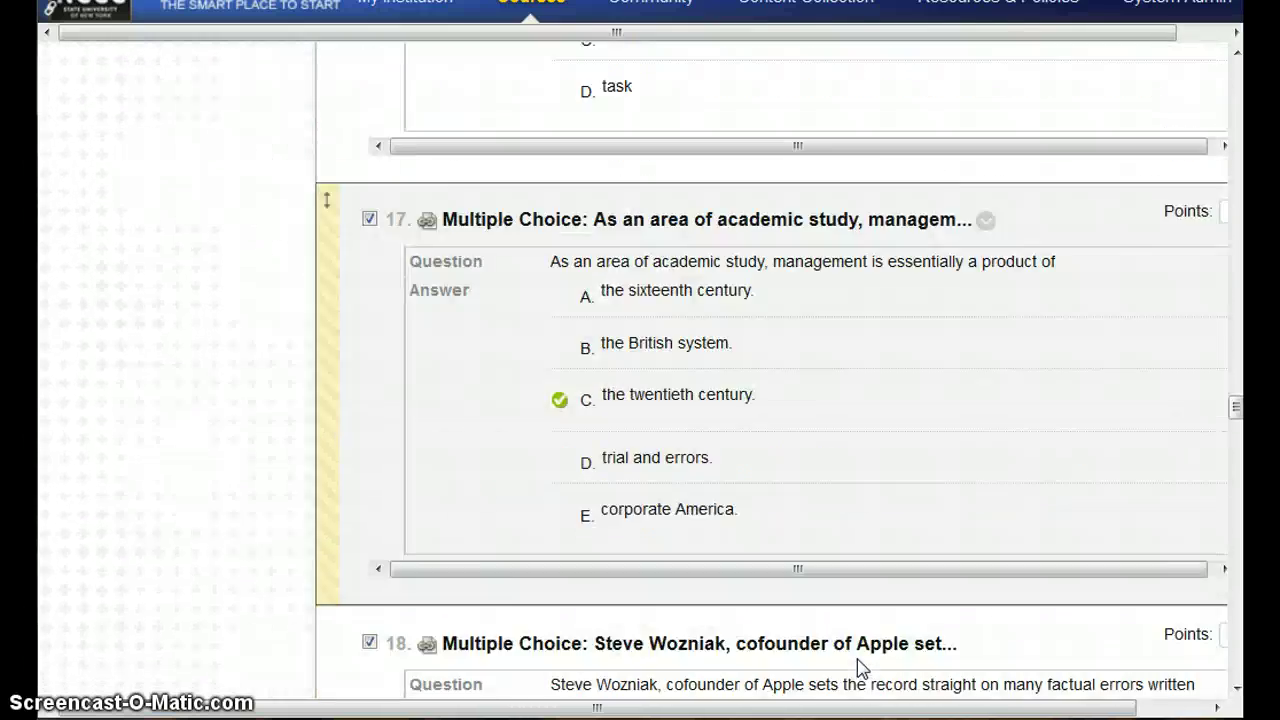
pyautogui.scroll(-3, 860, 666)
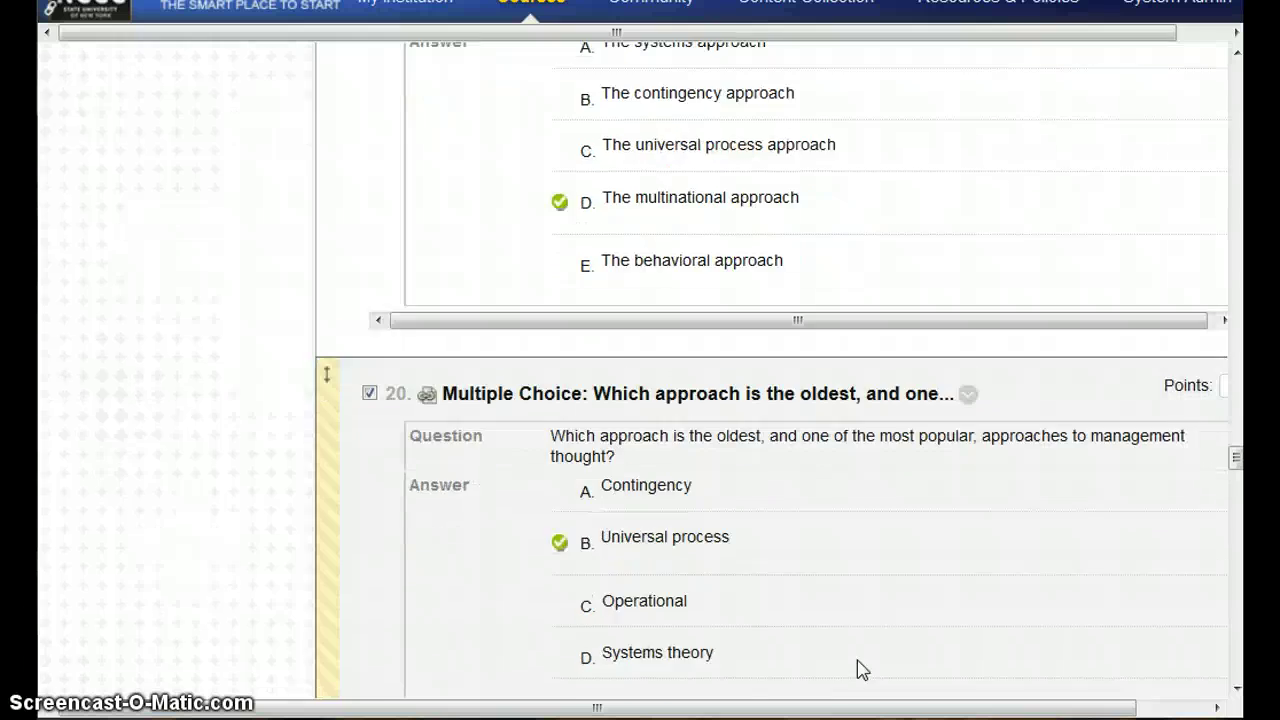
pyautogui.click(805, 707)
pyautogui.moveTo(800, 707); pyautogui.dragTo(1006, 703)
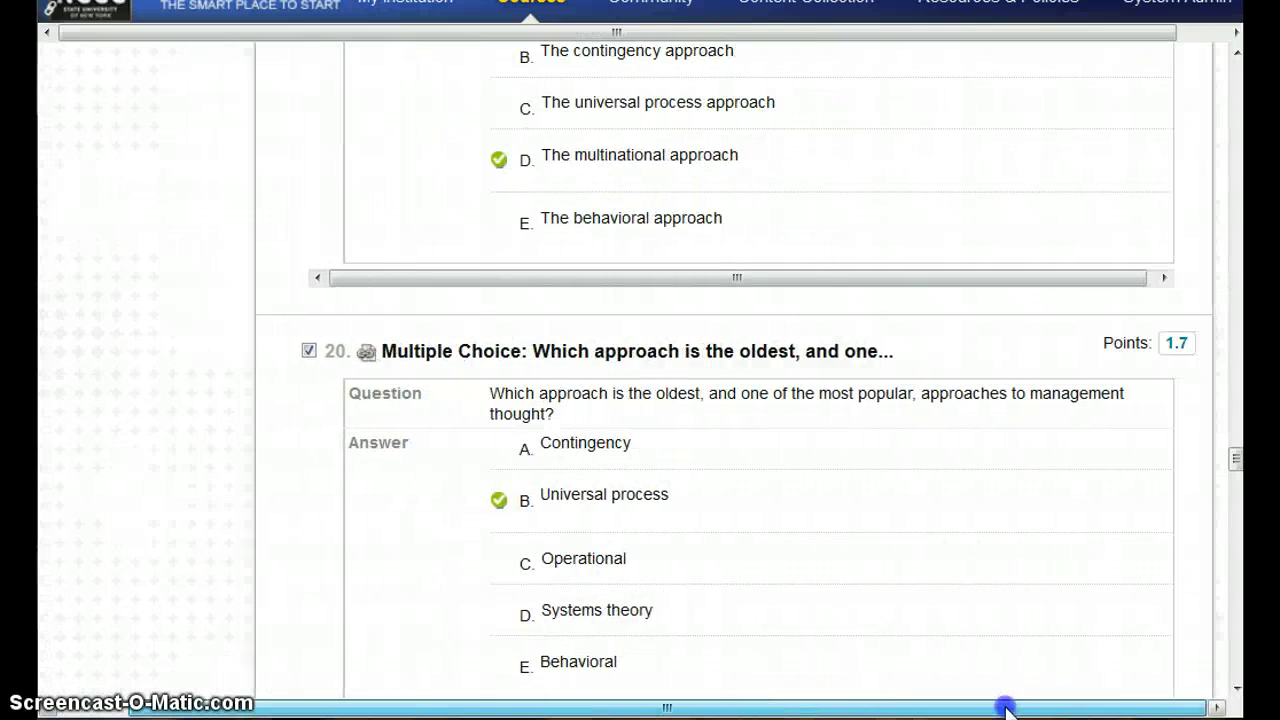
pyautogui.scroll(-20, 1186, 651)
pyautogui.moveTo(1225, 527); pyautogui.dragTo(1234, 674)
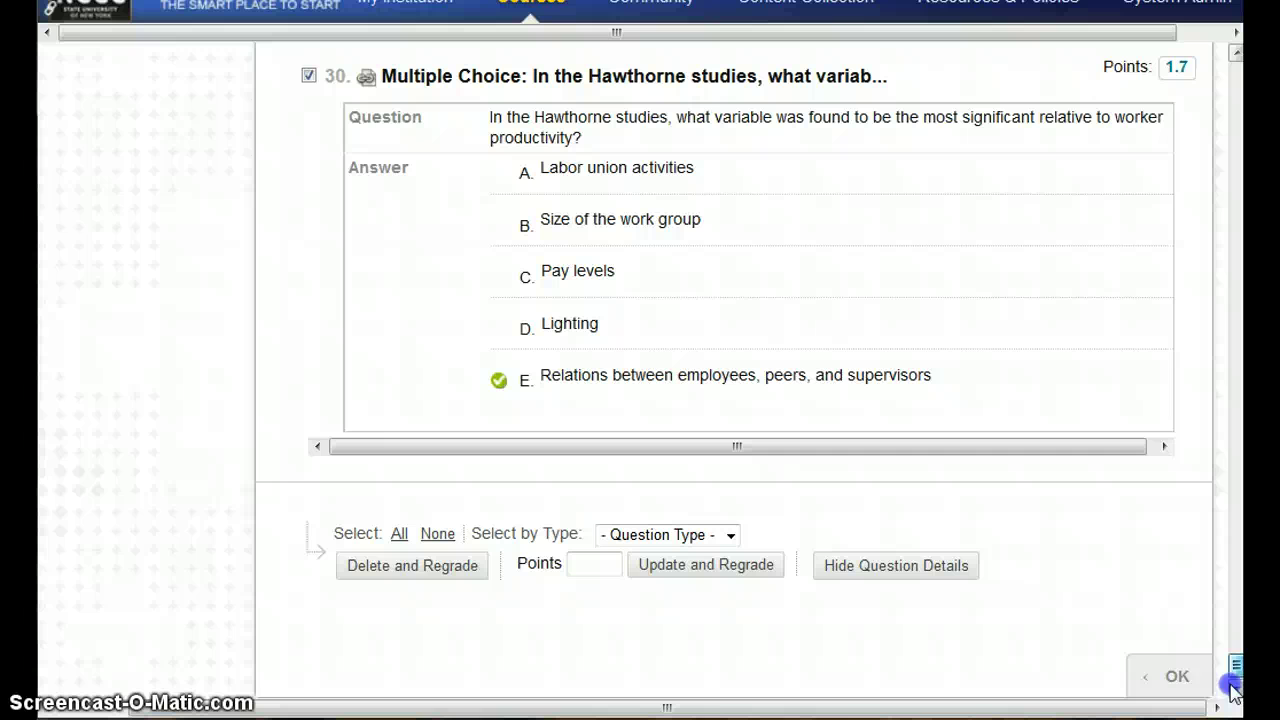
pyautogui.click(1168, 668)
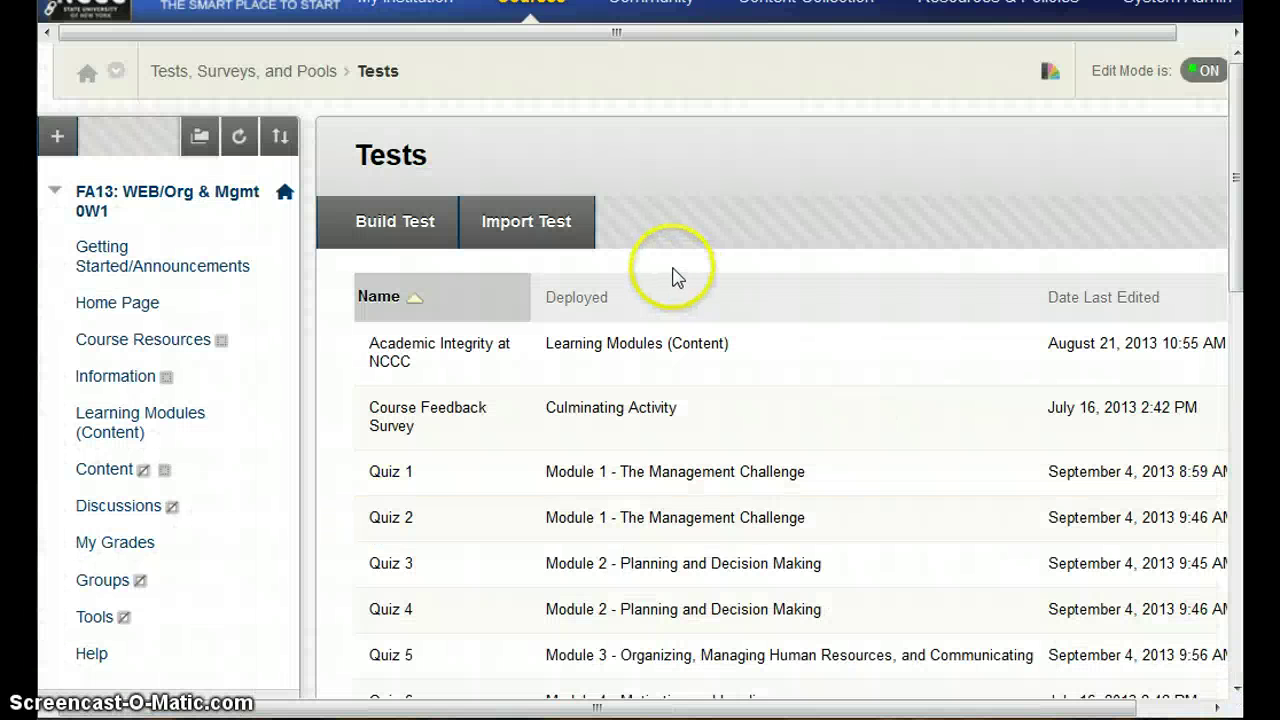
# Step: Edit Quiz 2, collapse the course menu, and view its 1.66-points-per-question set
pyautogui.click(427, 519)
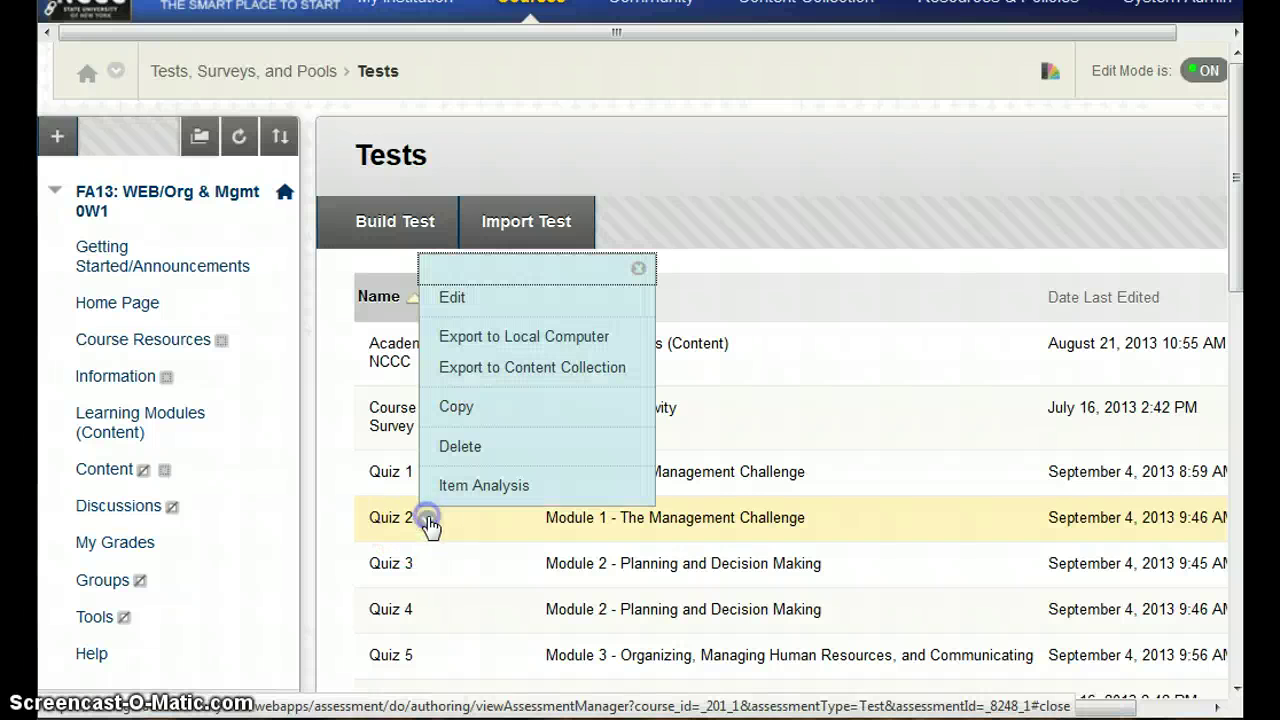
pyautogui.click(452, 297)
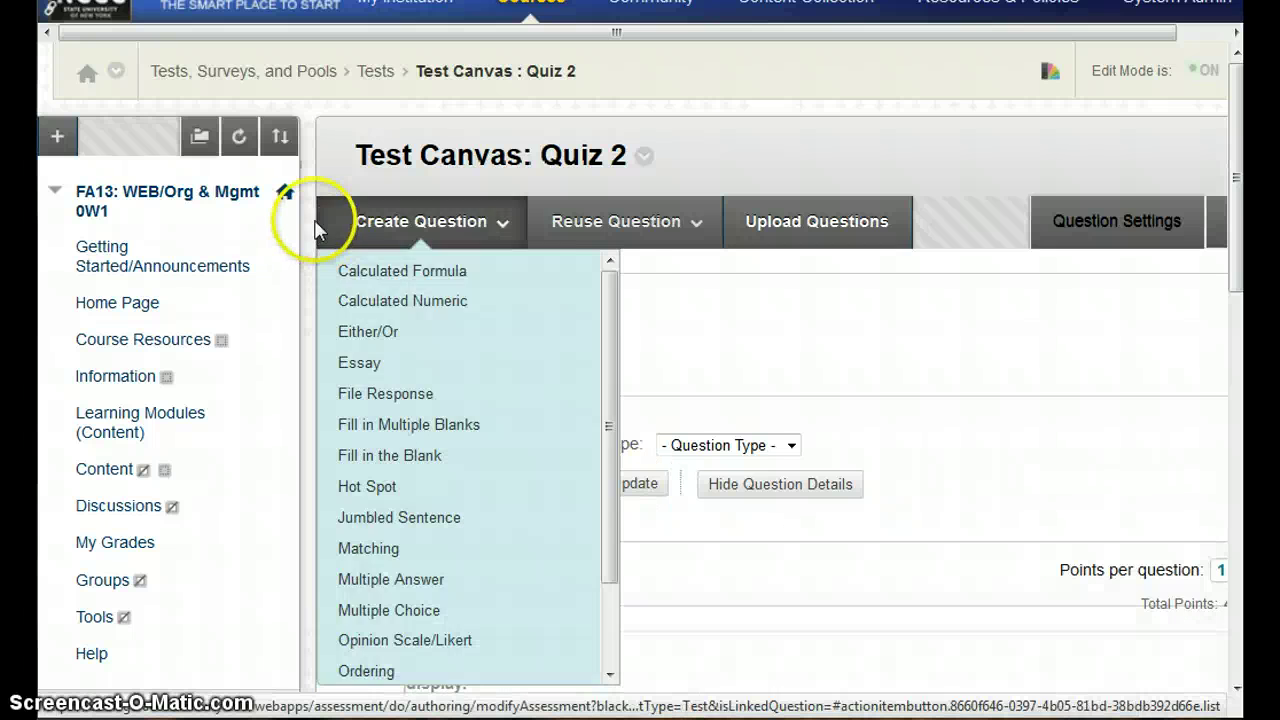
pyautogui.click(312, 390)
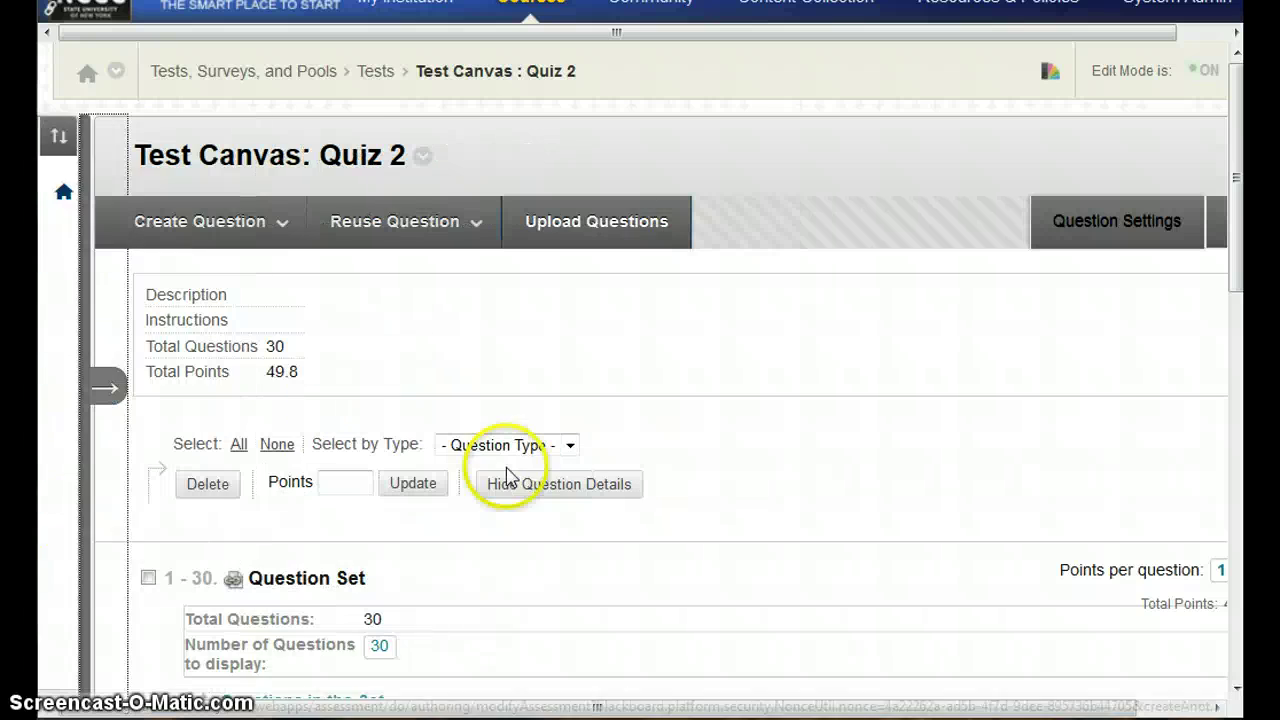
pyautogui.click(1163, 706)
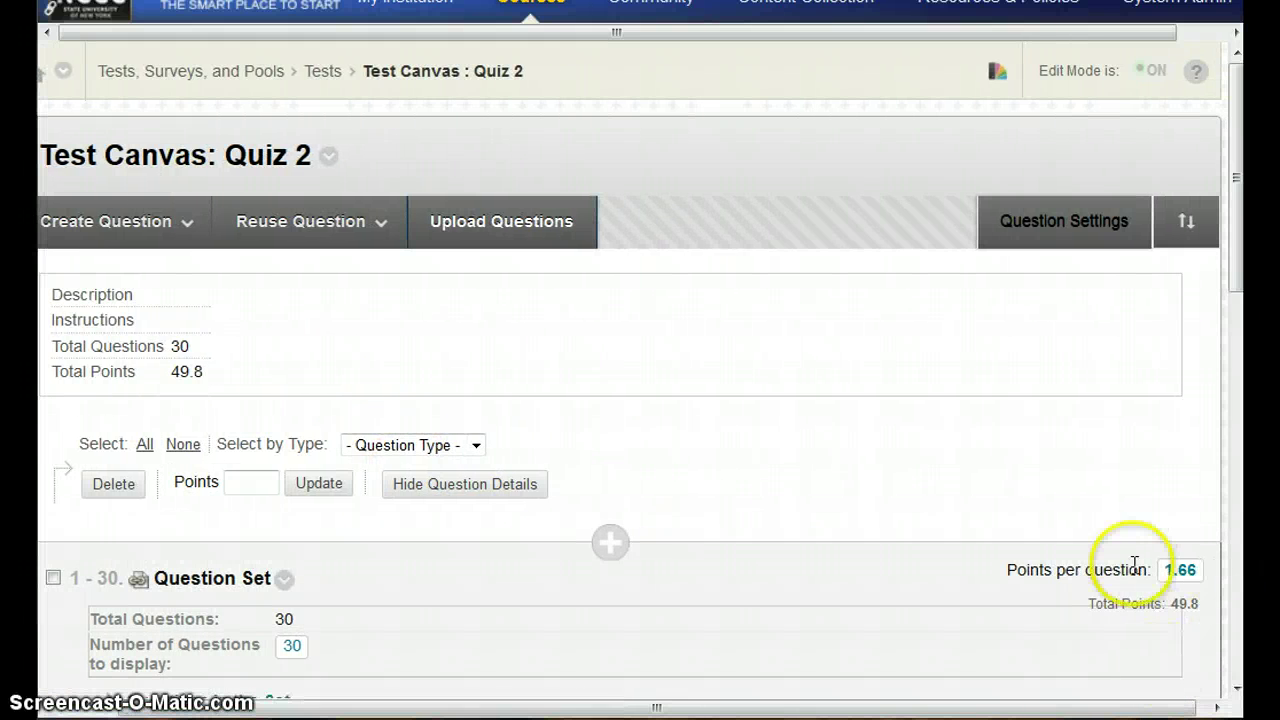
pyautogui.click(1178, 570)
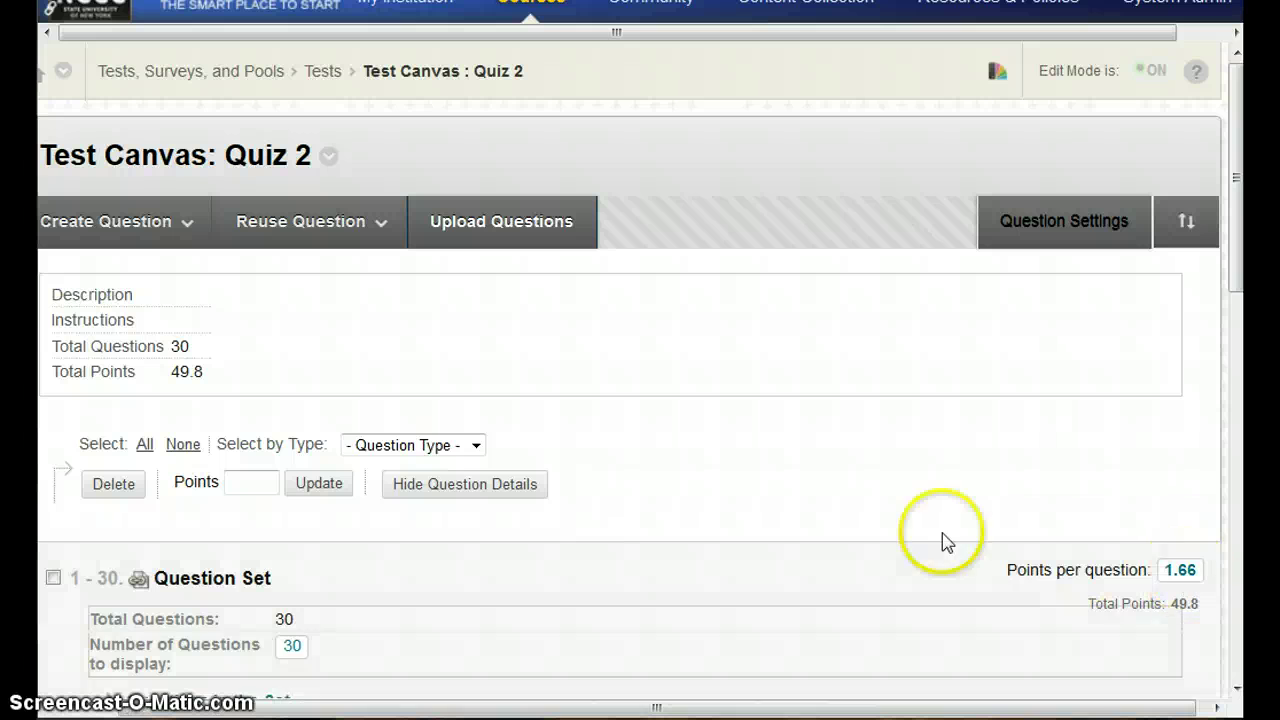
pyautogui.scroll(-3, 897, 529)
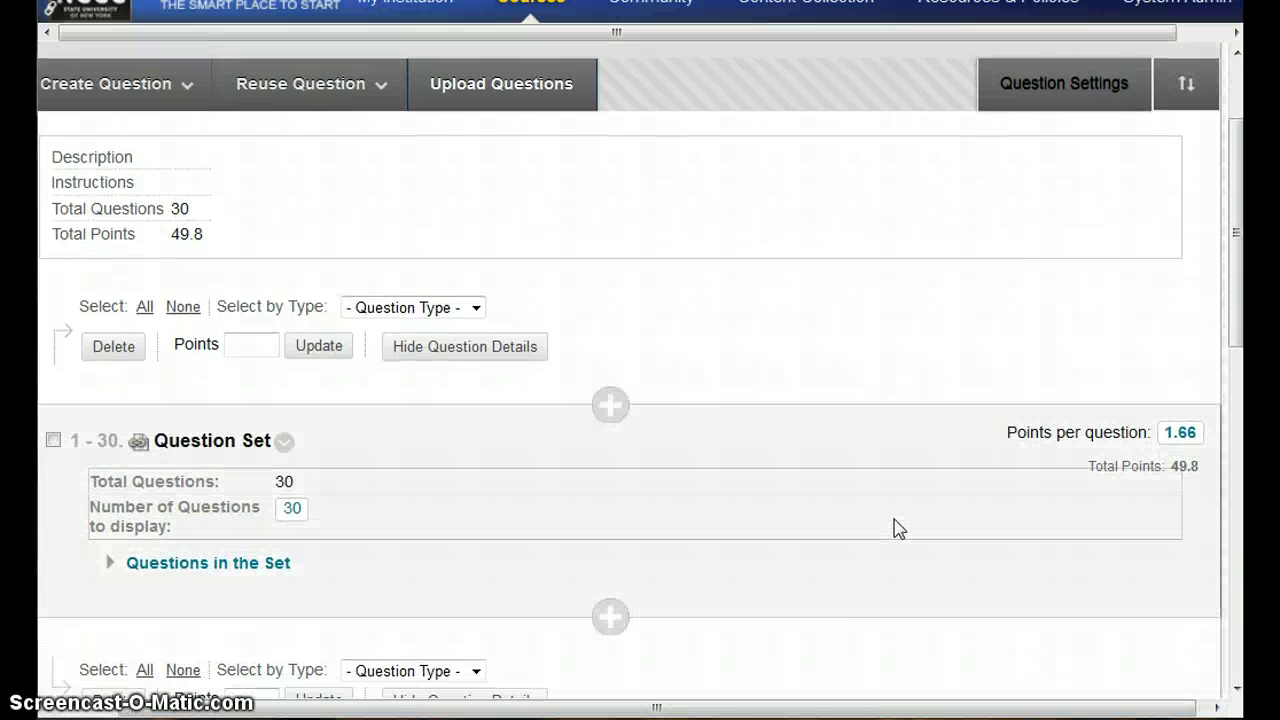
pyautogui.scroll(-3, 897, 529)
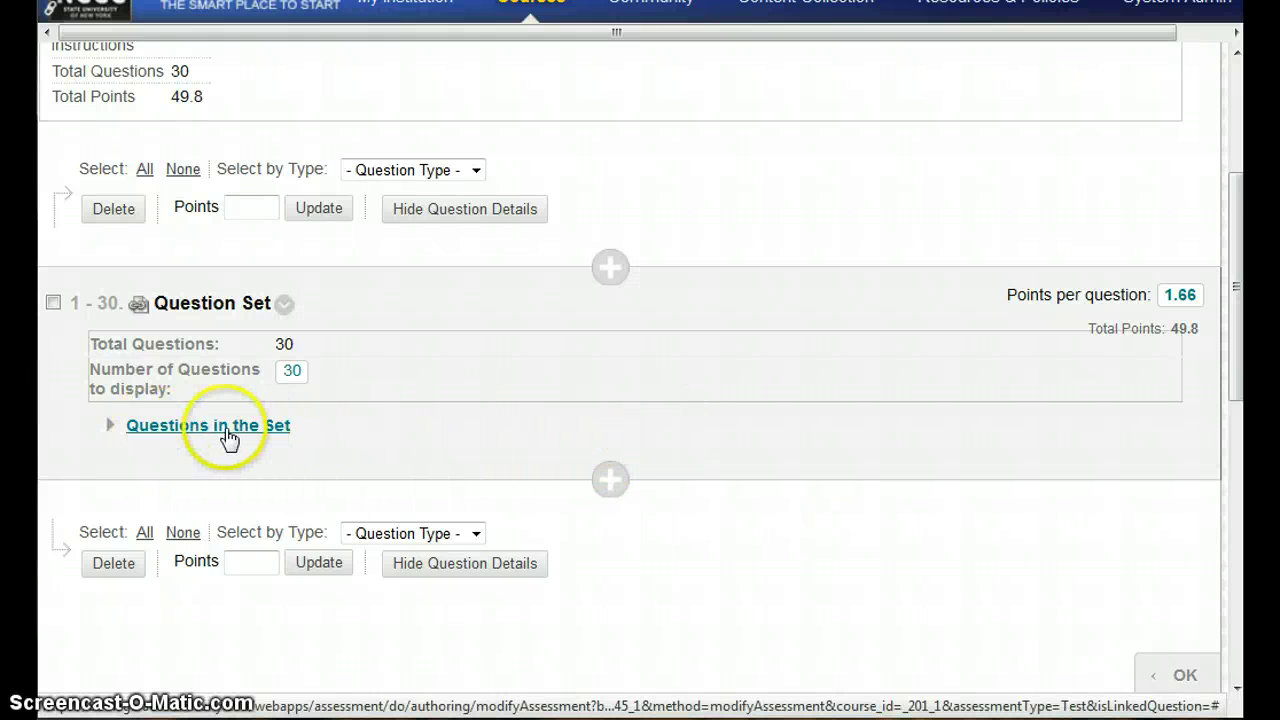
# Step: Expand the question set to list Quiz 2's 30 questions
pyautogui.click(168, 432)
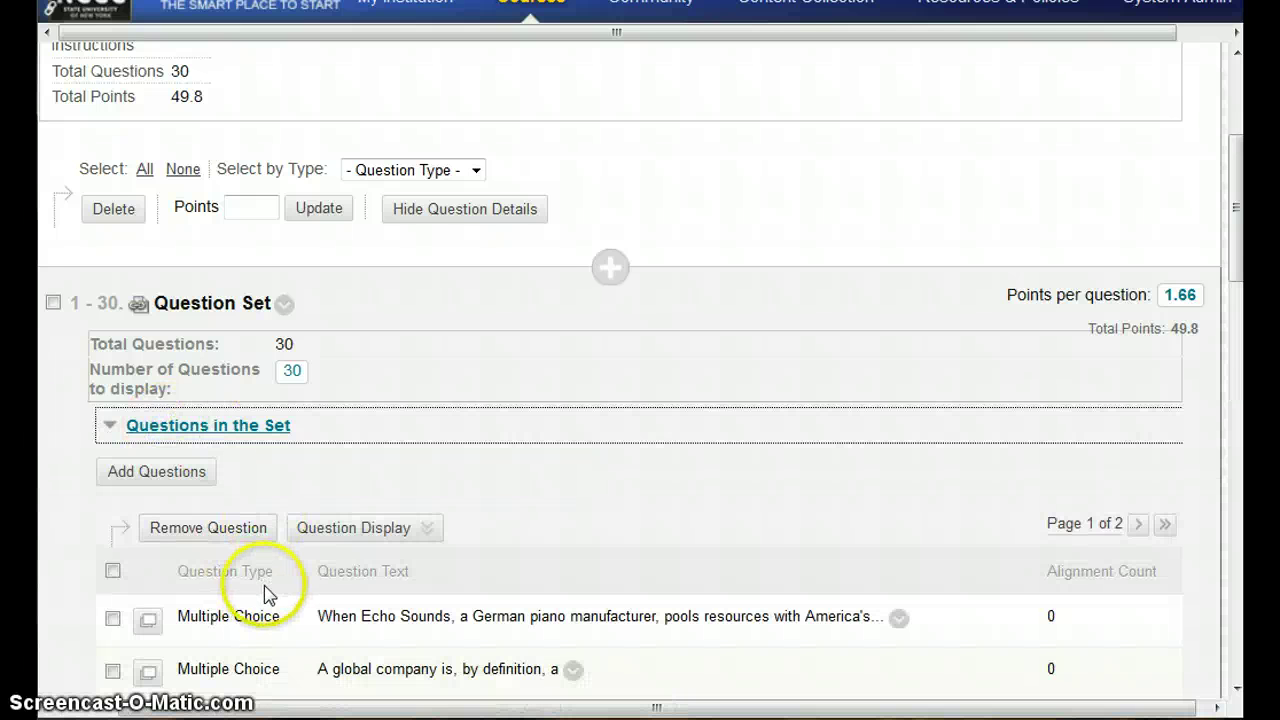
pyautogui.scroll(-2, 266, 594)
pyautogui.scroll(-1, 266, 594)
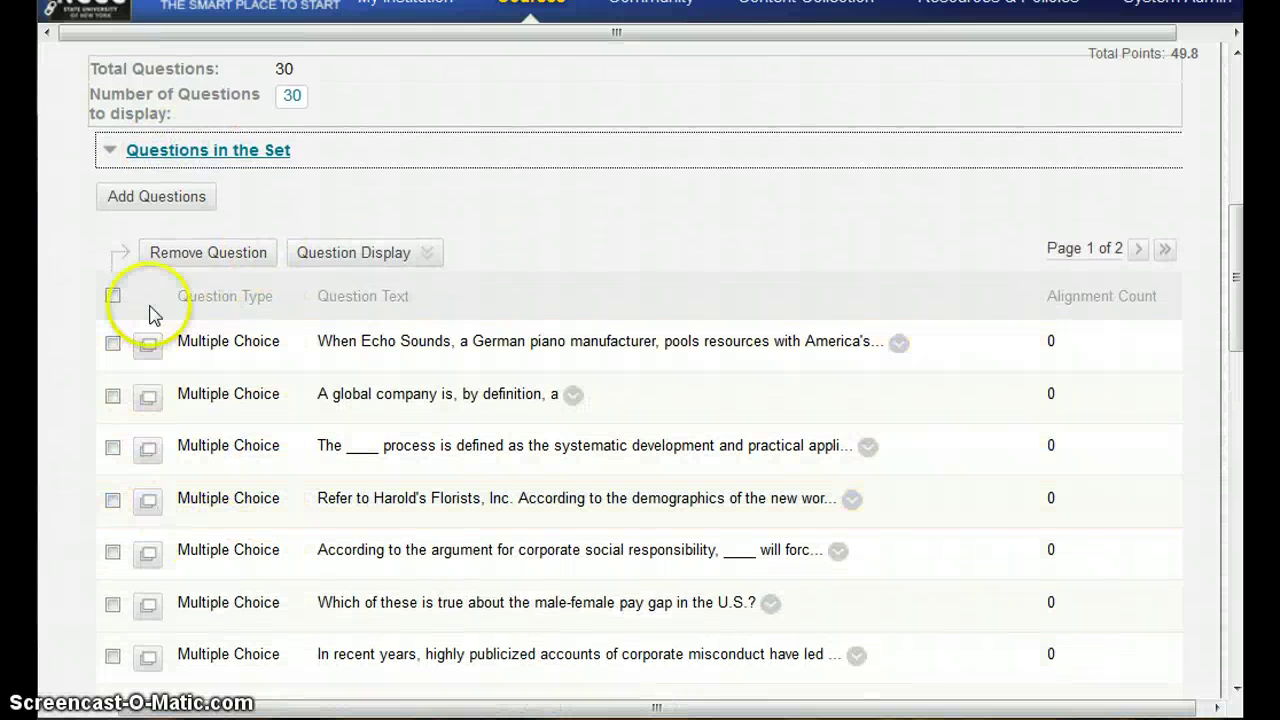
pyautogui.click(899, 346)
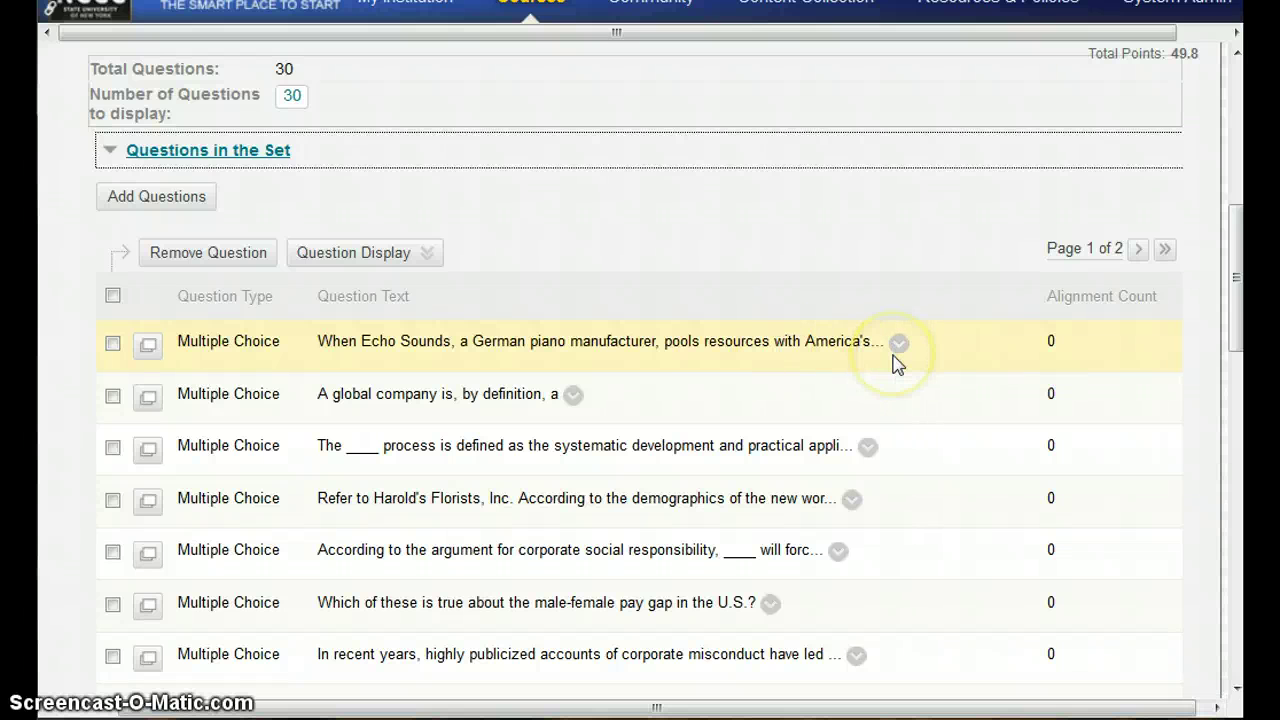
pyautogui.scroll(3, 895, 360)
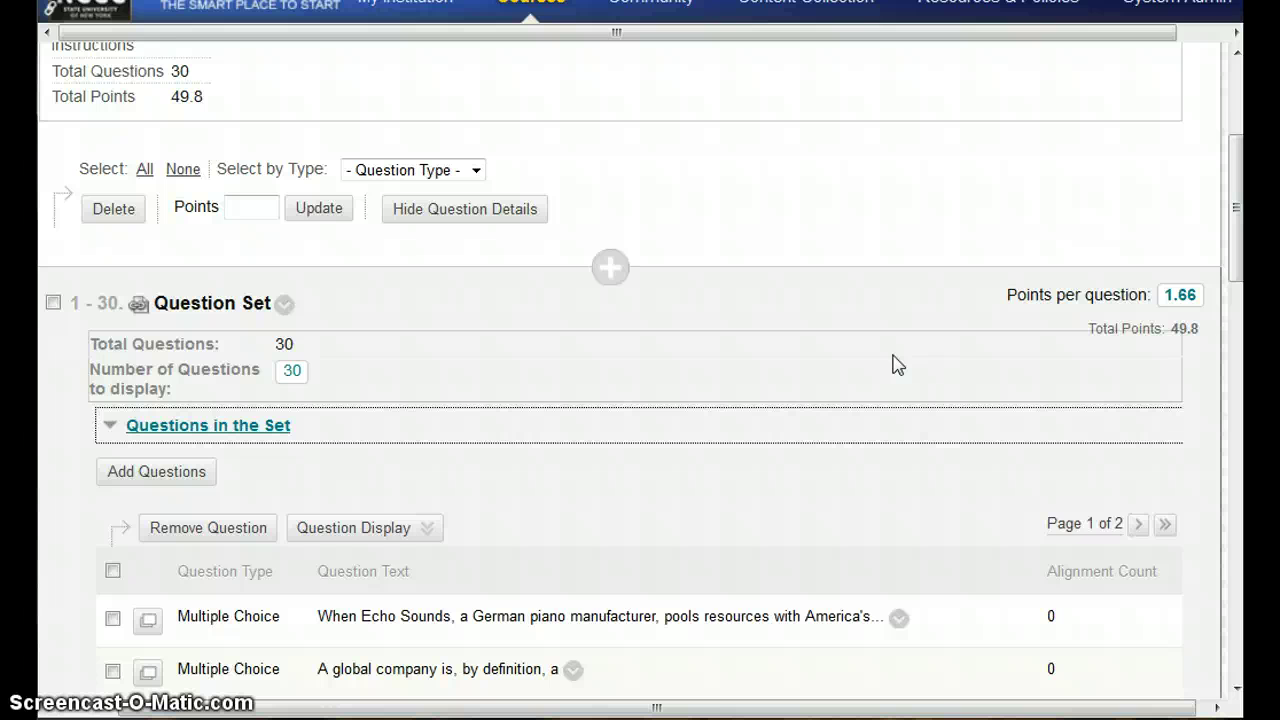
# Step: Open the 1.66 points editor, cancel without changes, and go to the course Home Page
pyautogui.click(1180, 297)
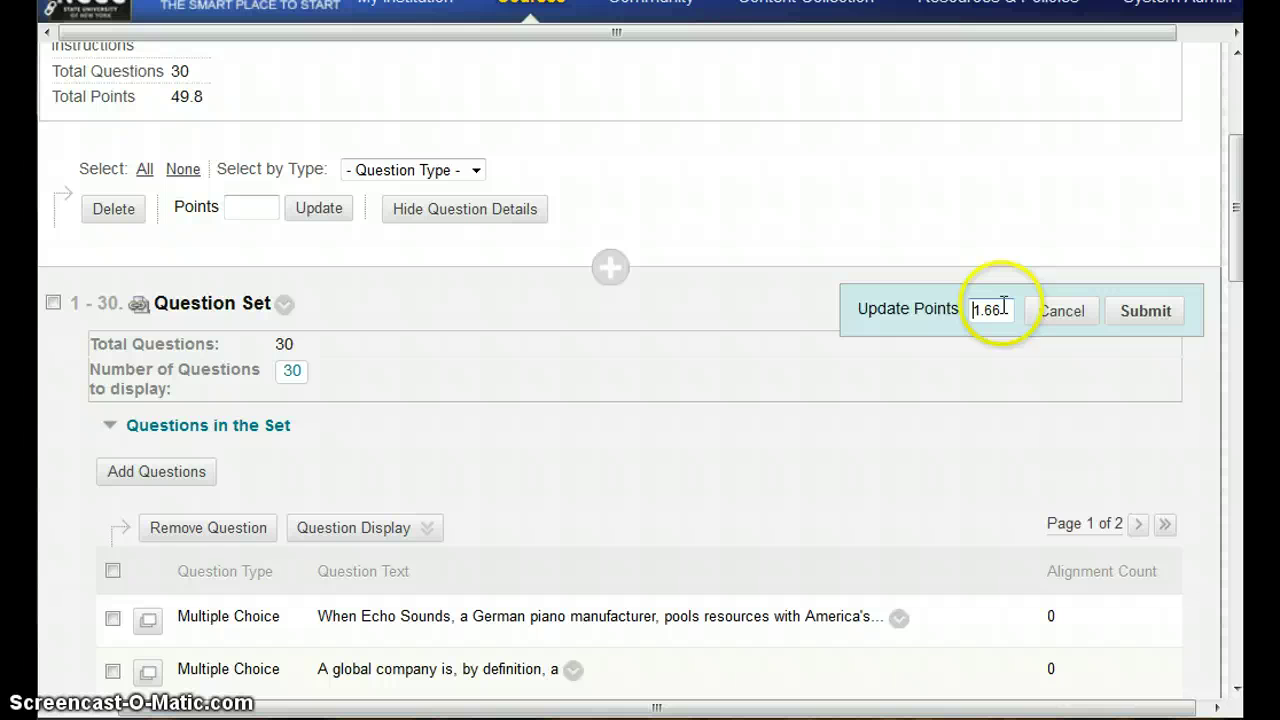
pyautogui.click(1140, 311)
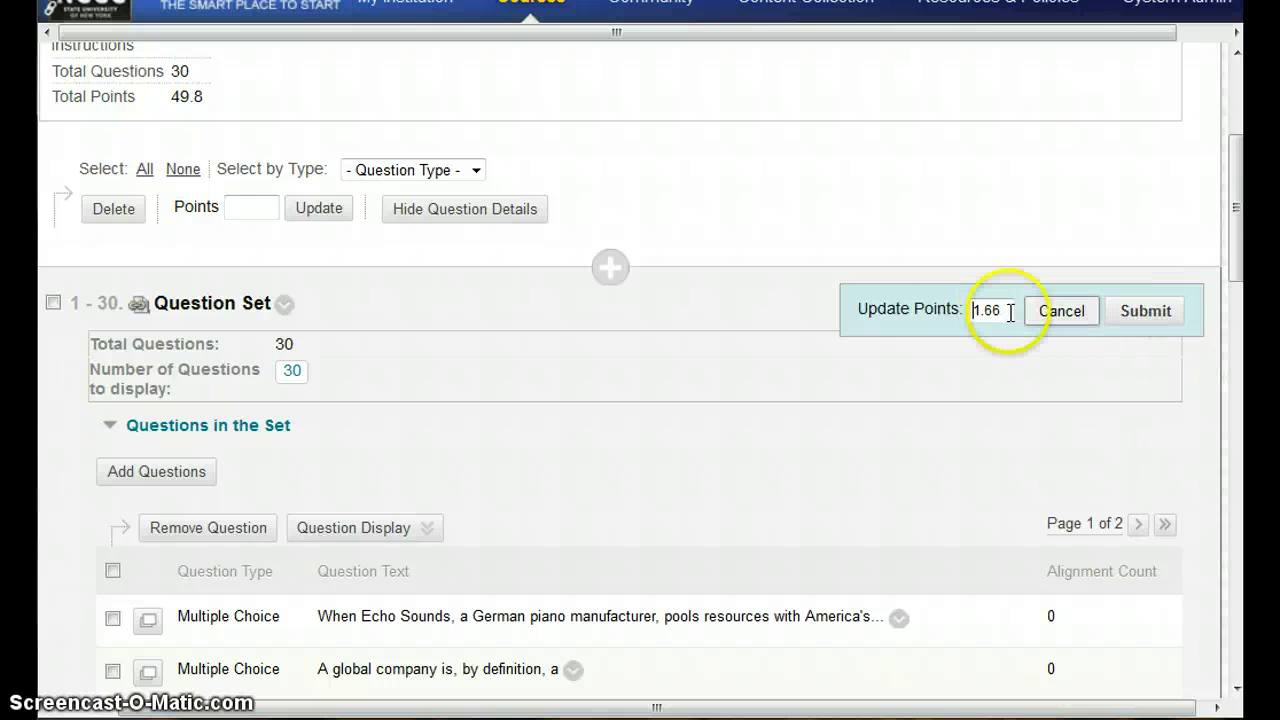
pyautogui.click(1055, 318)
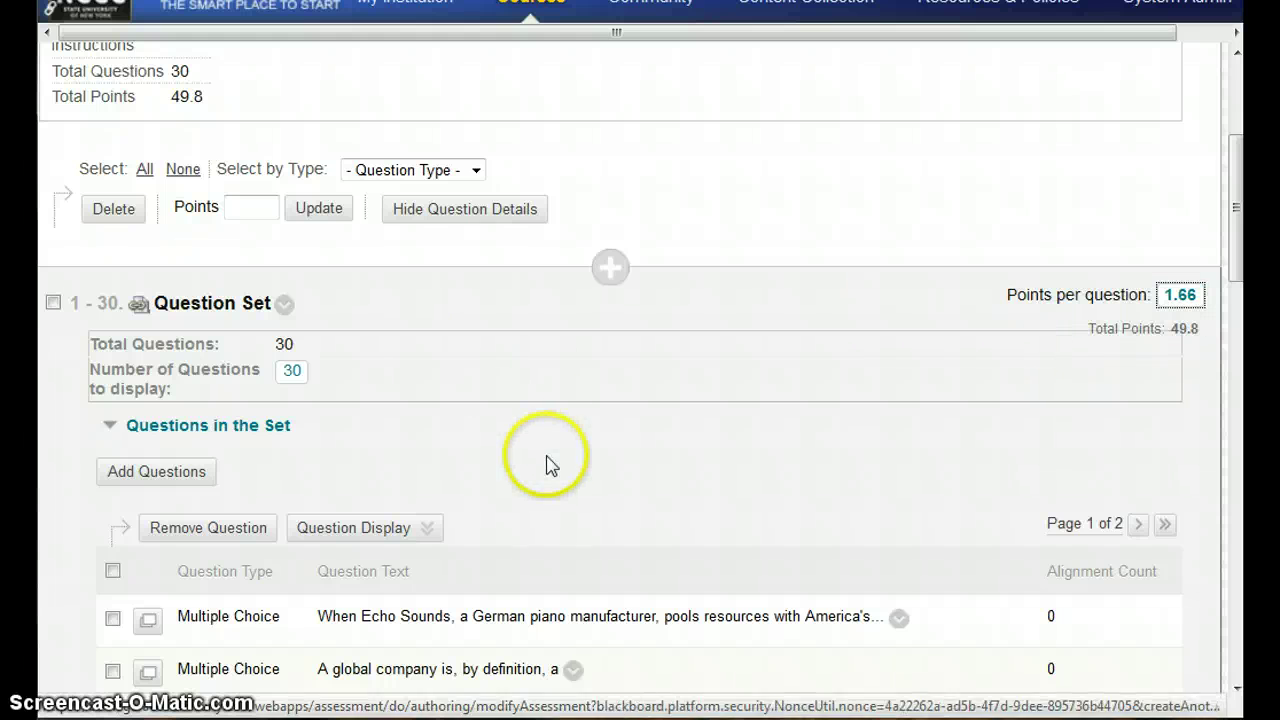
pyautogui.scroll(-3, 548, 465)
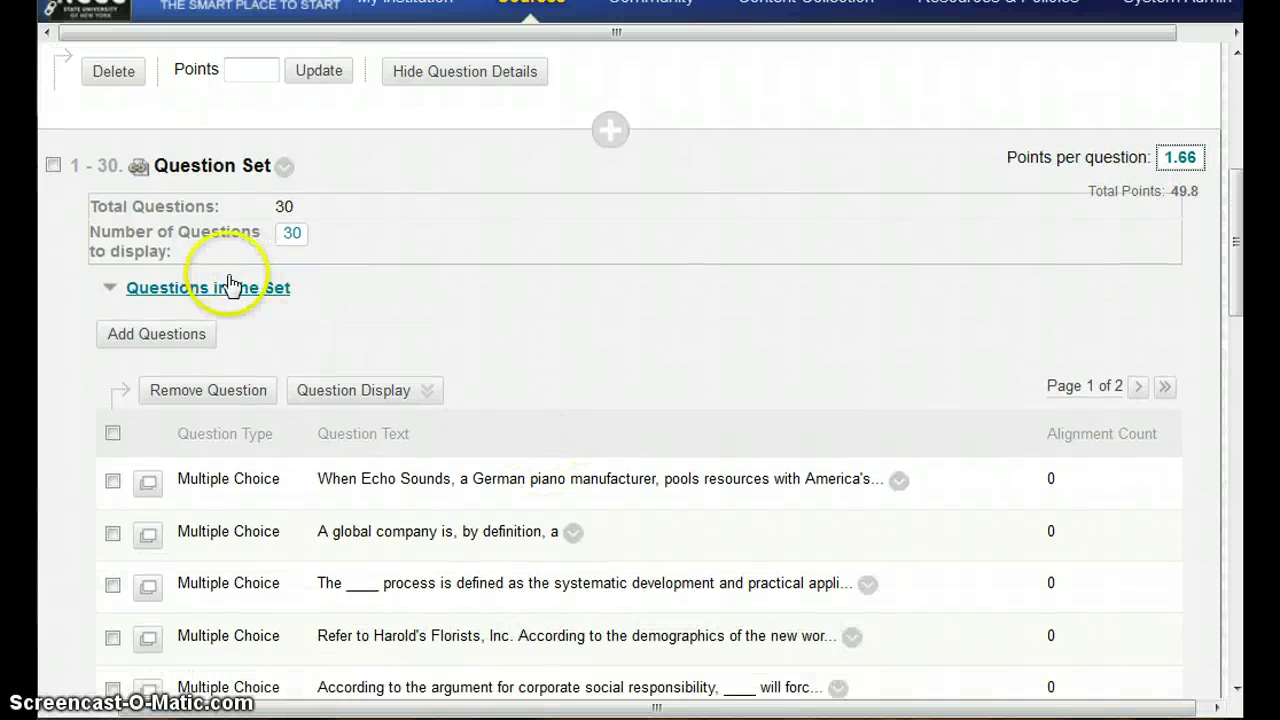
pyautogui.click(354, 390)
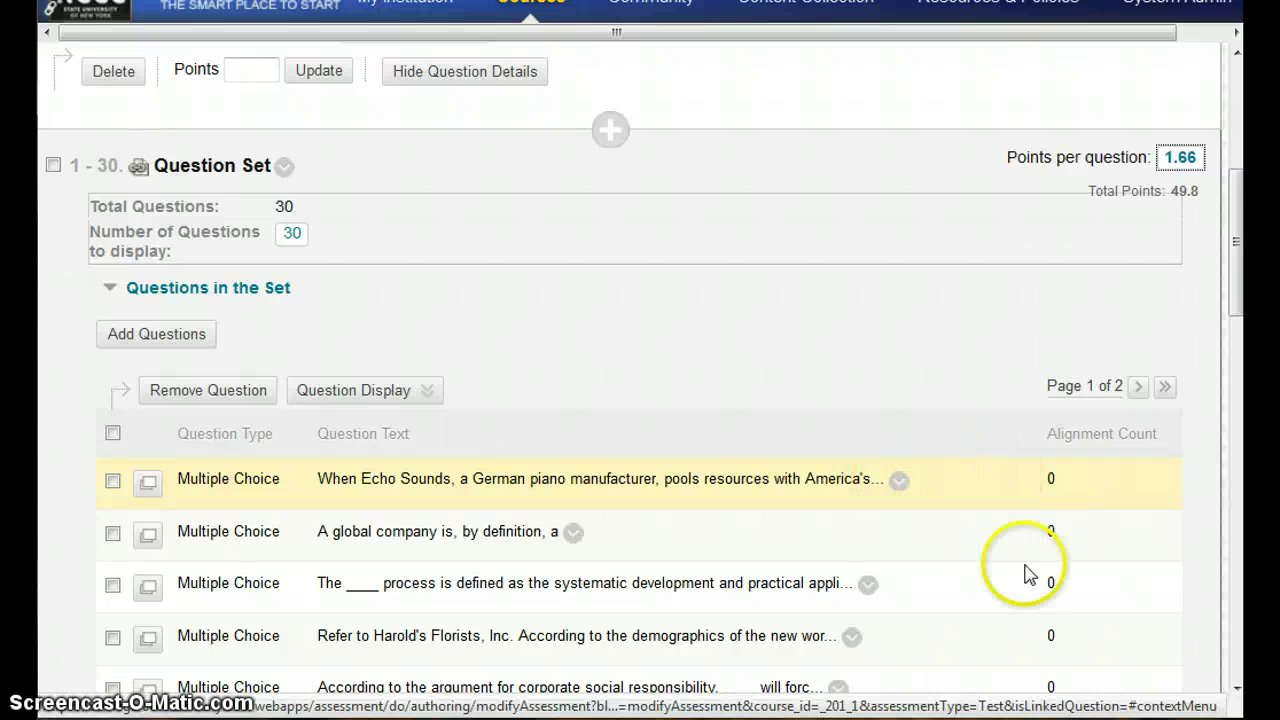
pyautogui.scroll(3, 495, 320)
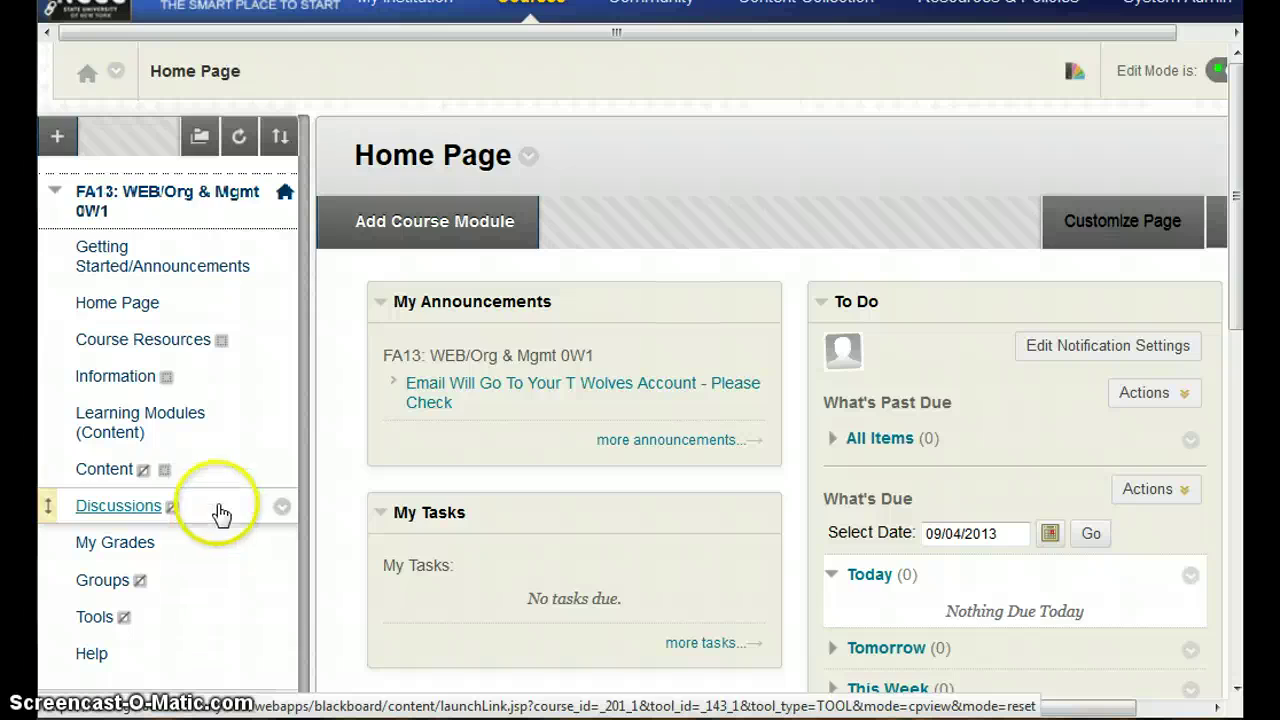
# Step: Navigate through Course Tools and Tests, Surveys, and Pools to the Tests list
pyautogui.scroll(-3, 235, 469)
pyautogui.scroll(-2, 235, 465)
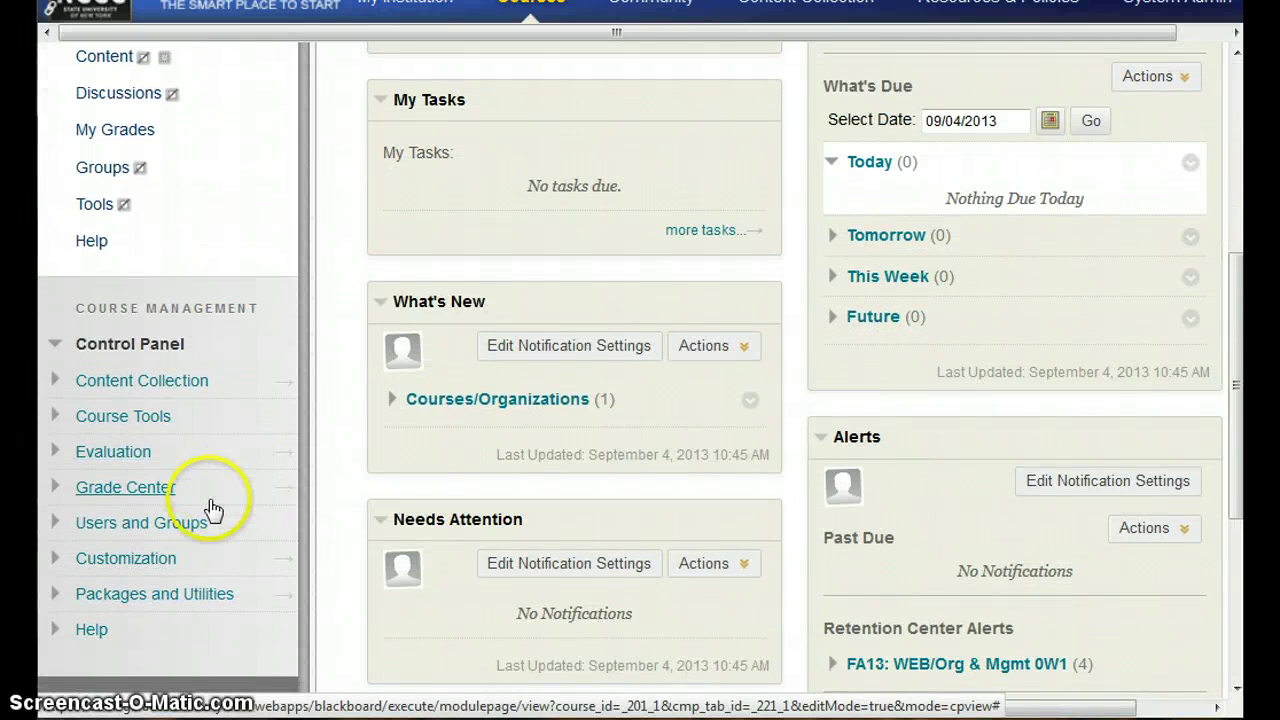
pyautogui.click(130, 422)
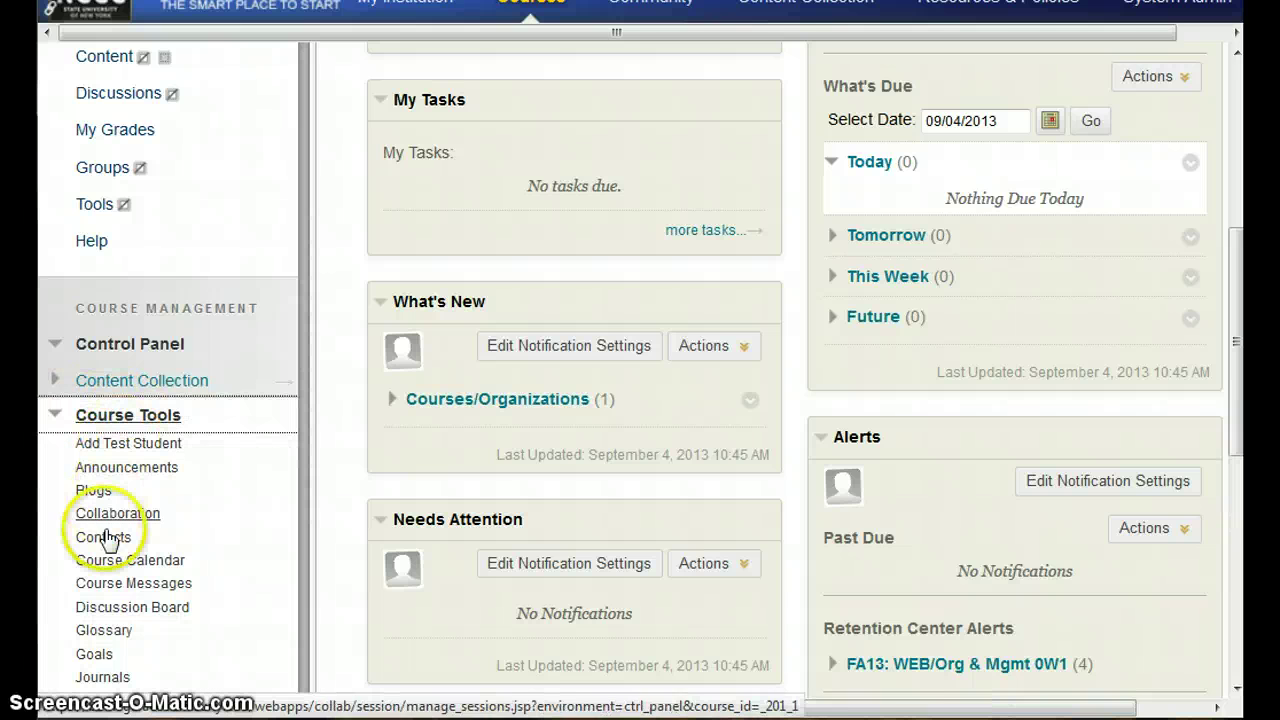
pyautogui.scroll(-4, 107, 650)
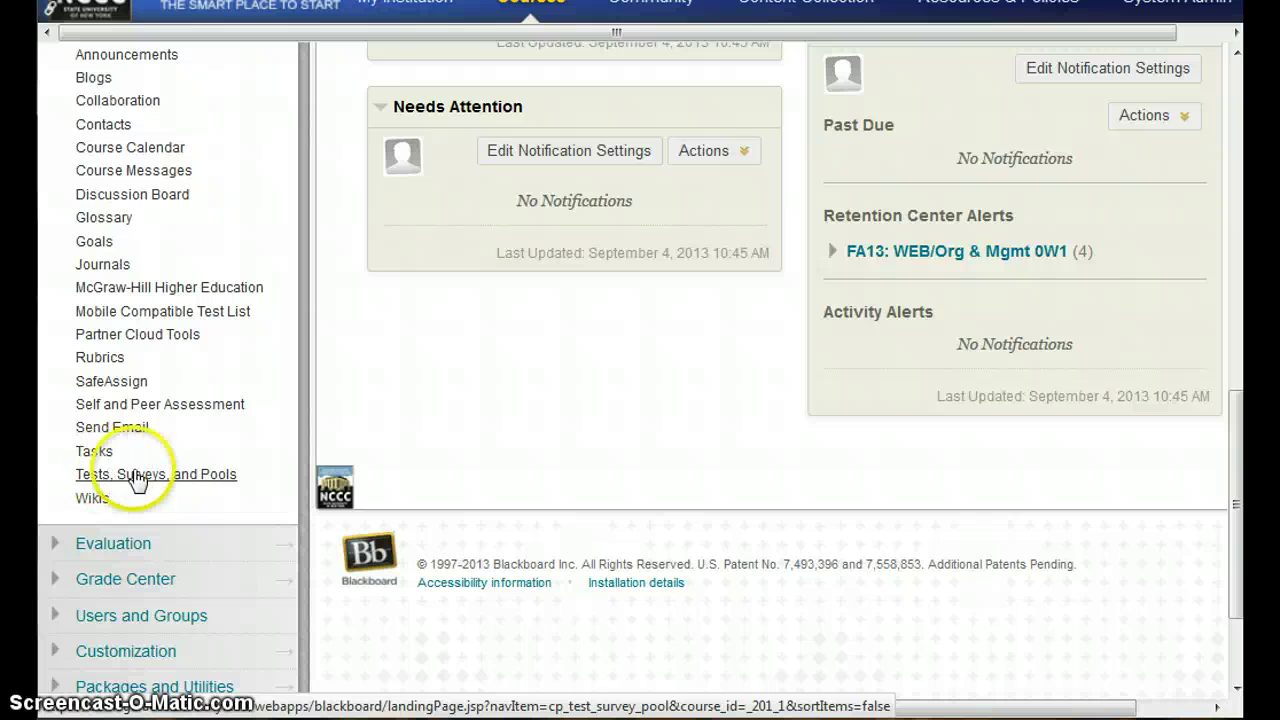
pyautogui.click(128, 478)
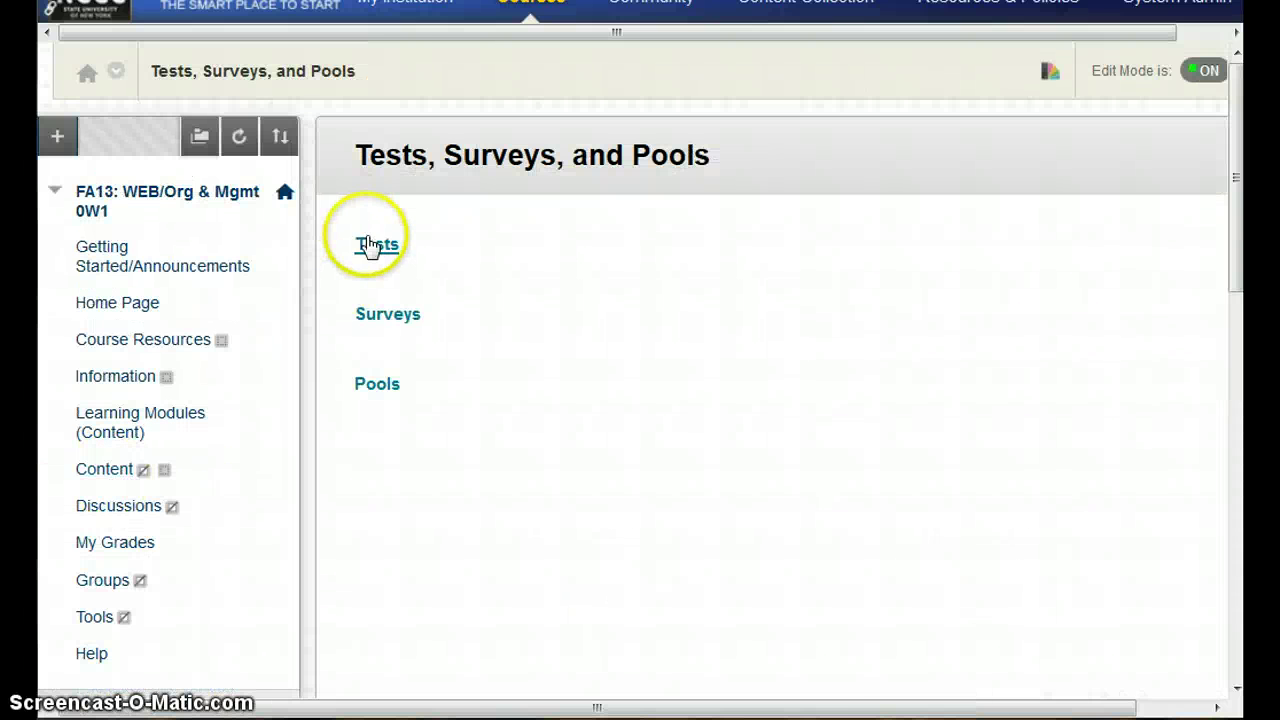
pyautogui.click(372, 247)
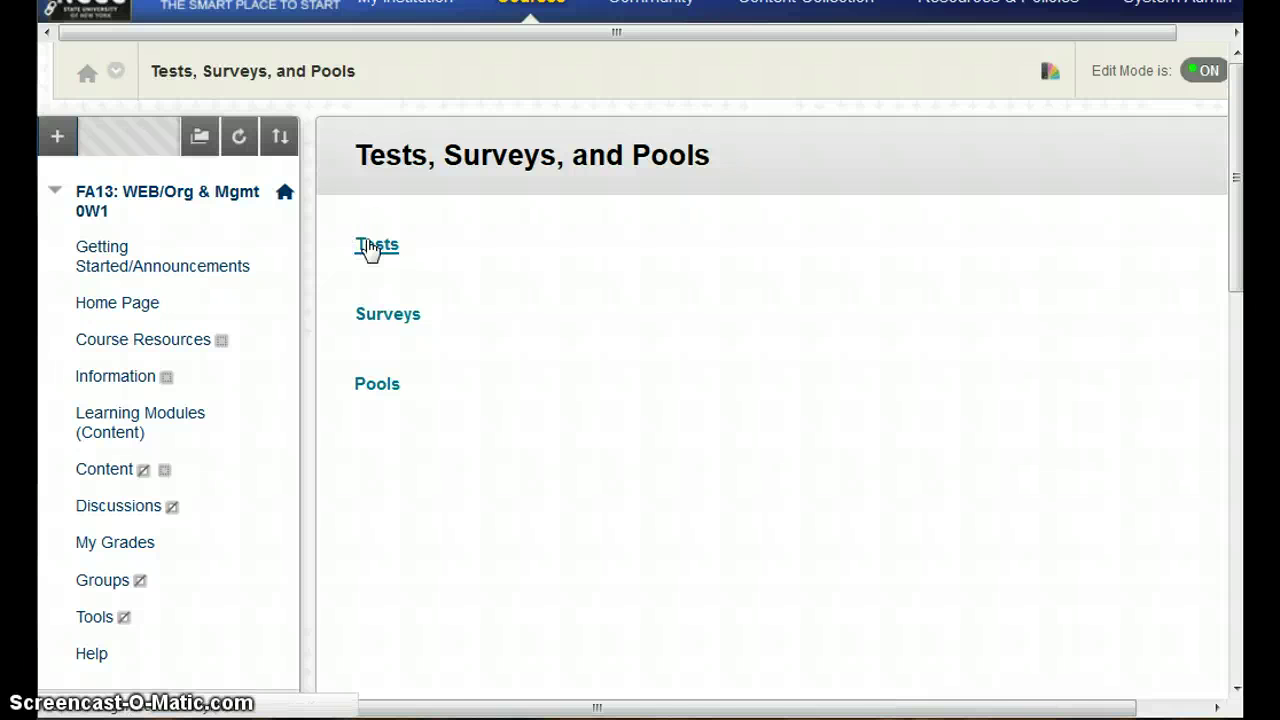
# Step: Collapse the course menu and open Quiz 1 for editing
pyautogui.click(309, 286)
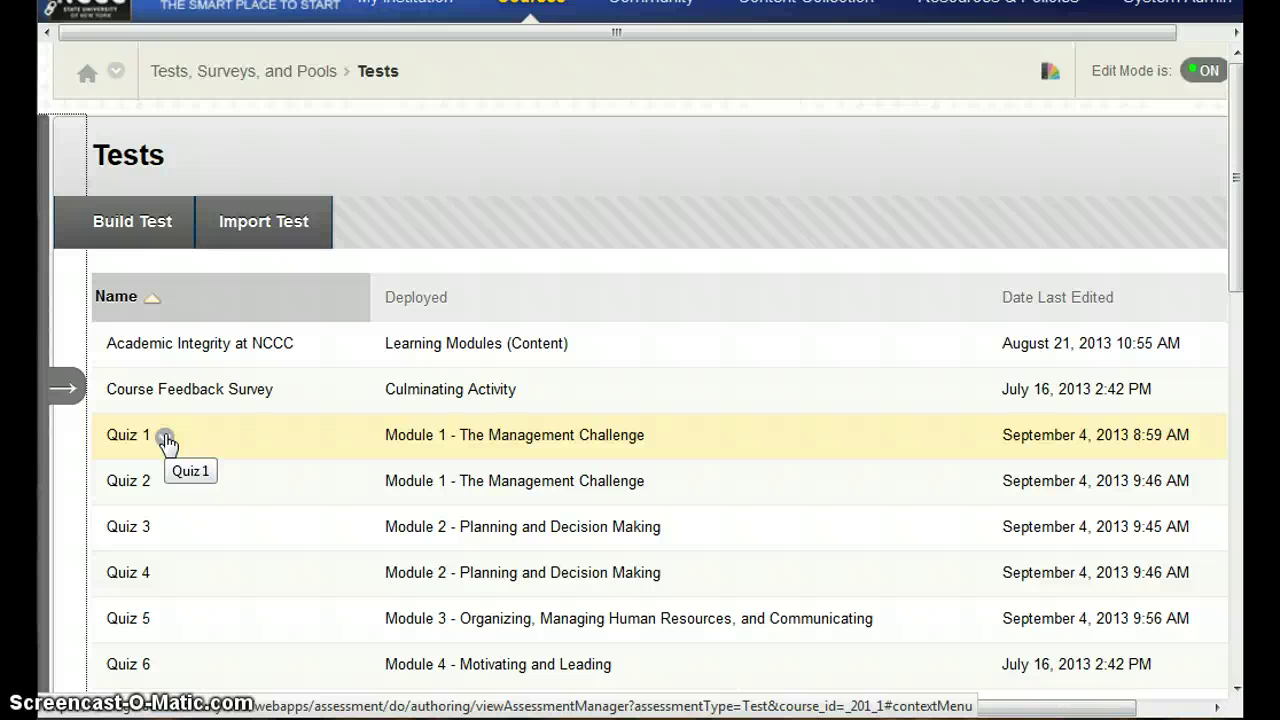
pyautogui.click(165, 440)
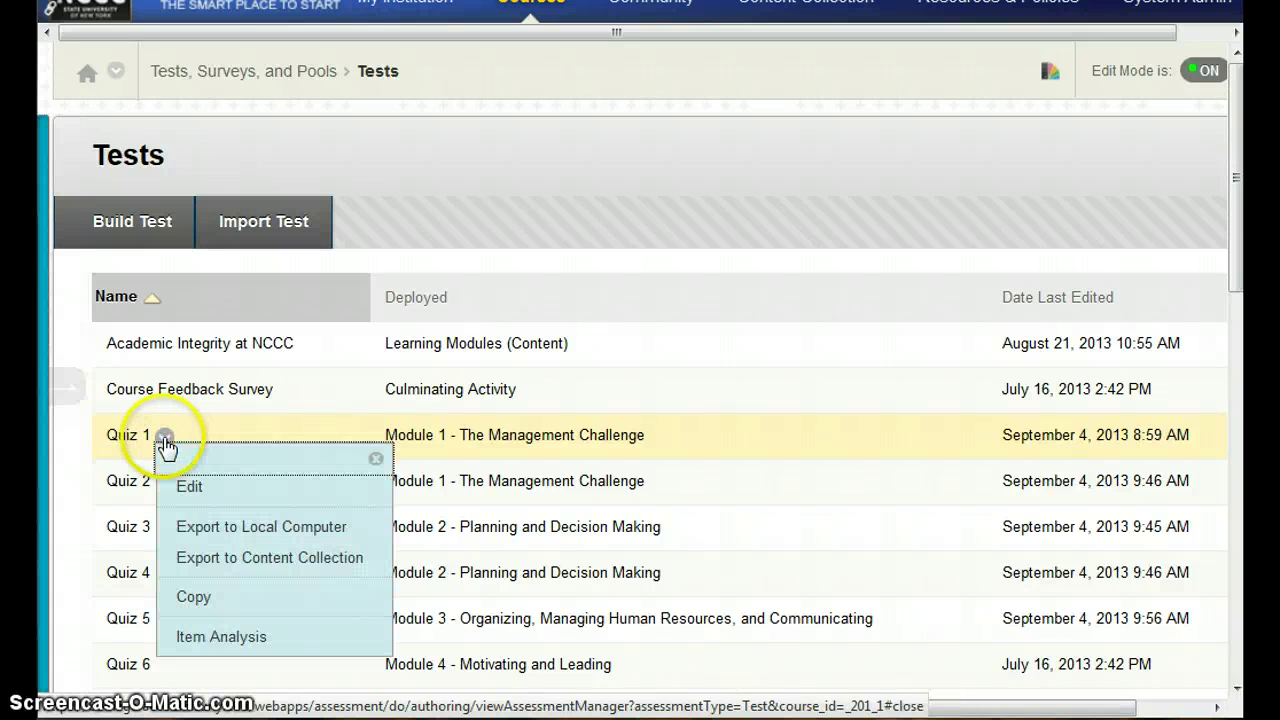
pyautogui.click(193, 490)
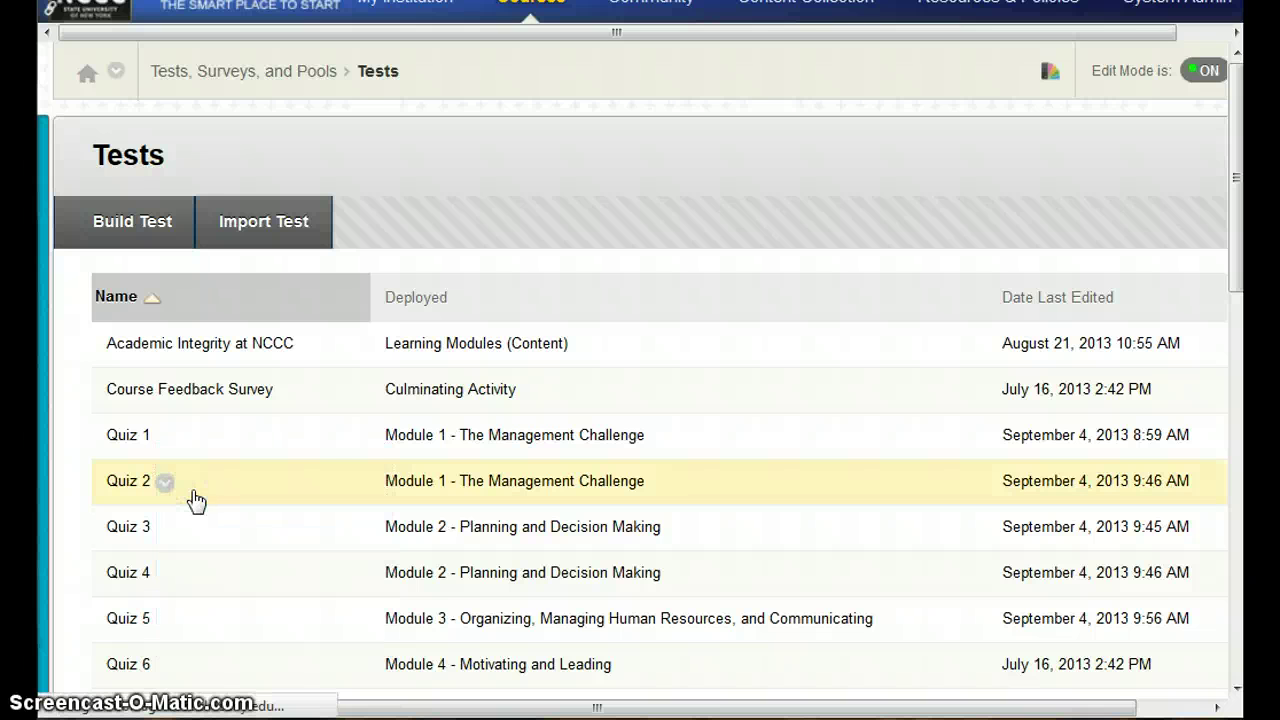
pyautogui.moveTo(285, 491); pyautogui.dragTo(340, 484)
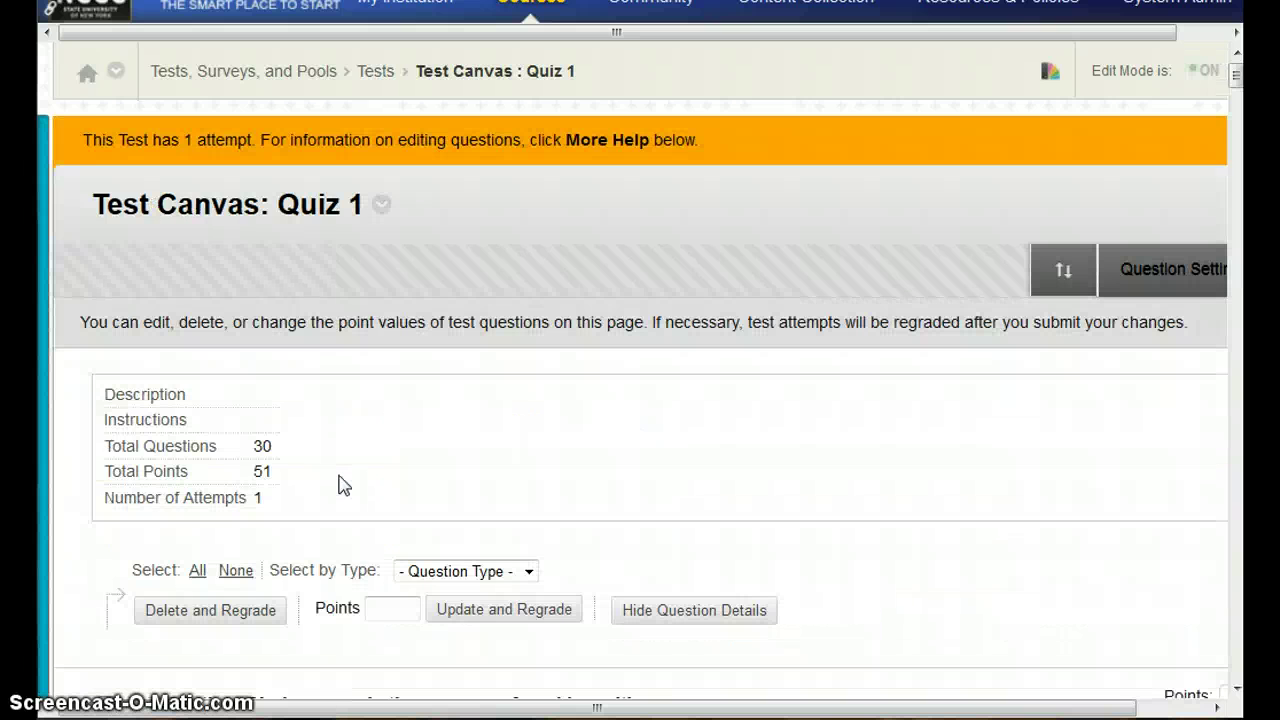
# Step: Mark questions 2 and 3, then select all of Quiz 1's questions
pyautogui.click(500, 437)
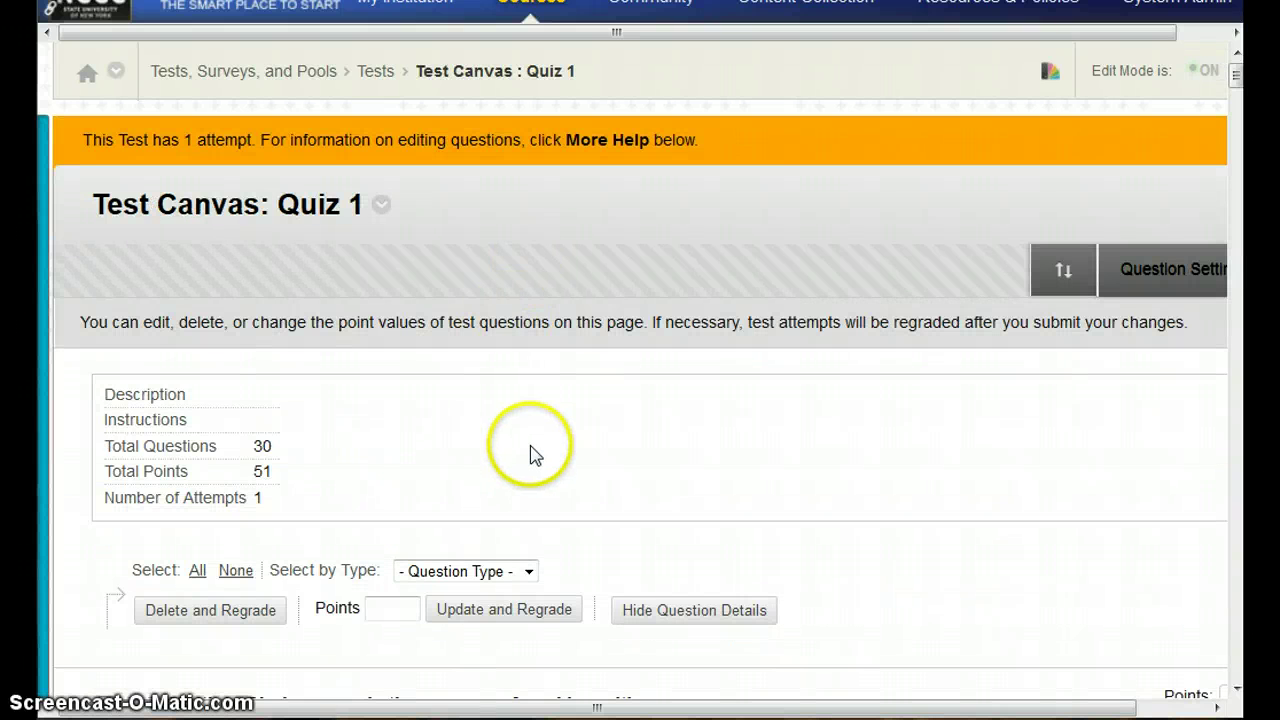
pyautogui.scroll(-2, 528, 449)
pyautogui.scroll(-1, 531, 447)
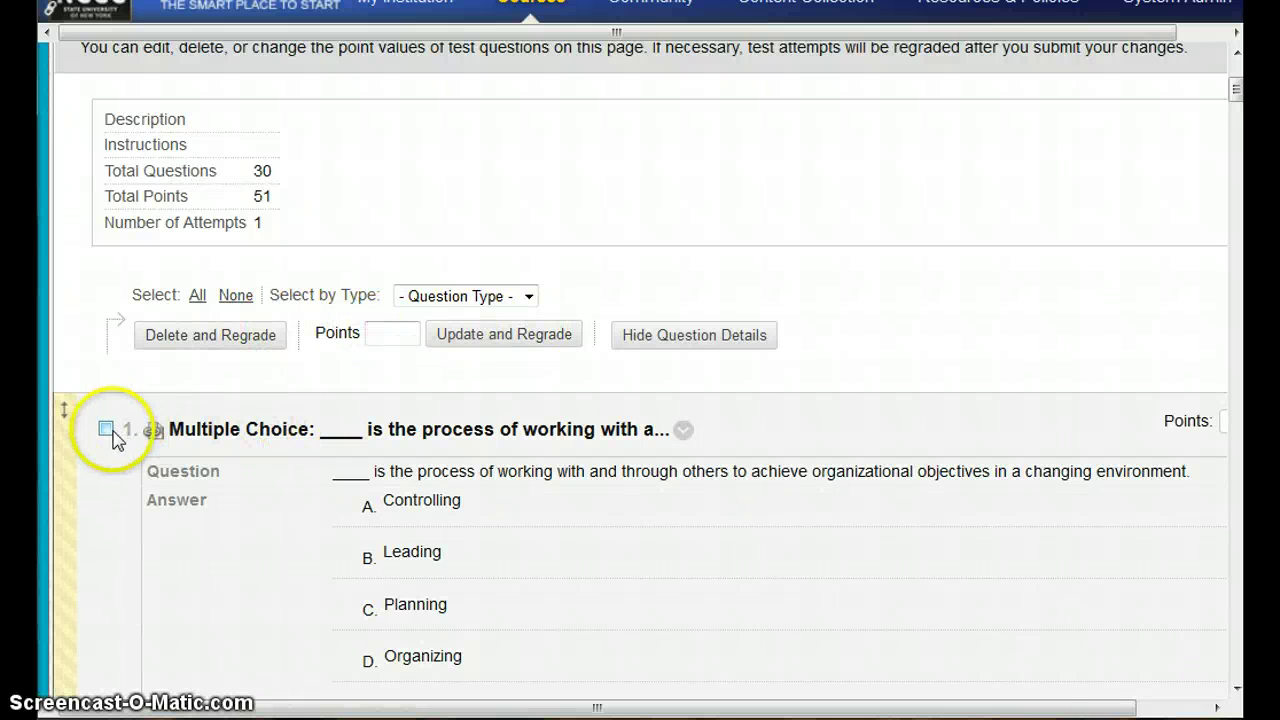
pyautogui.scroll(-5, 114, 486)
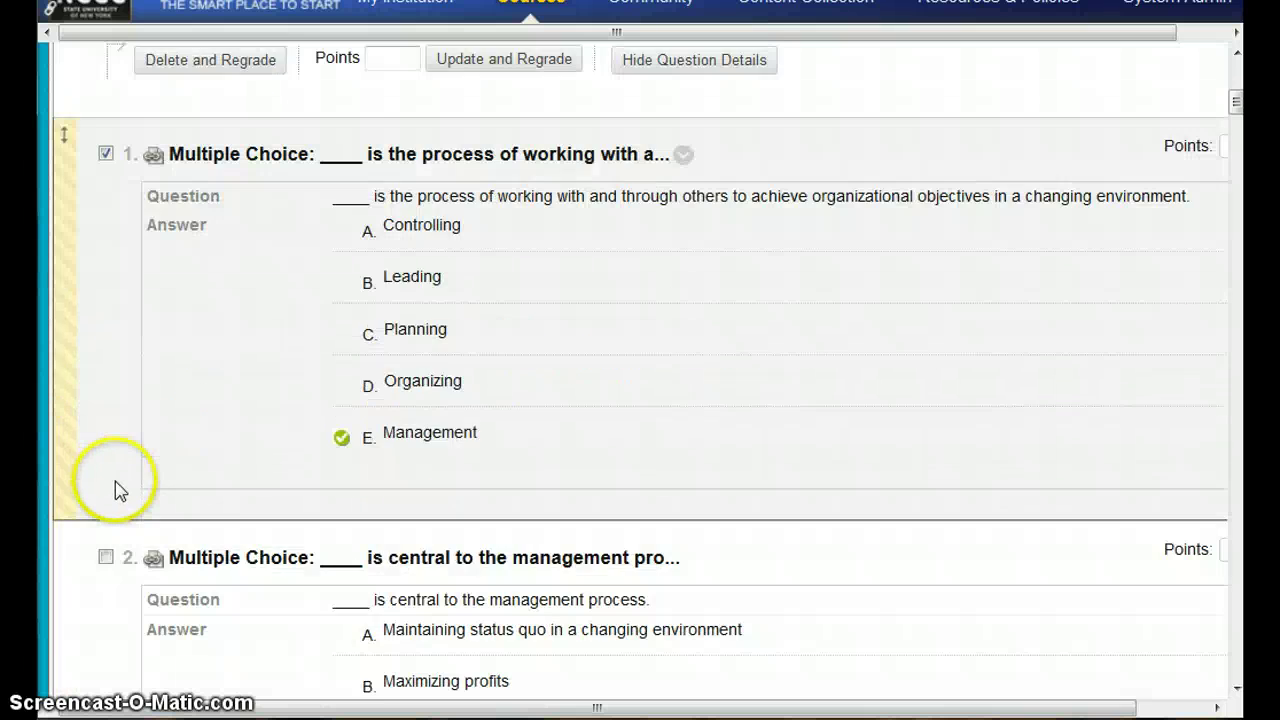
pyautogui.click(106, 420)
pyautogui.scroll(-3, 112, 505)
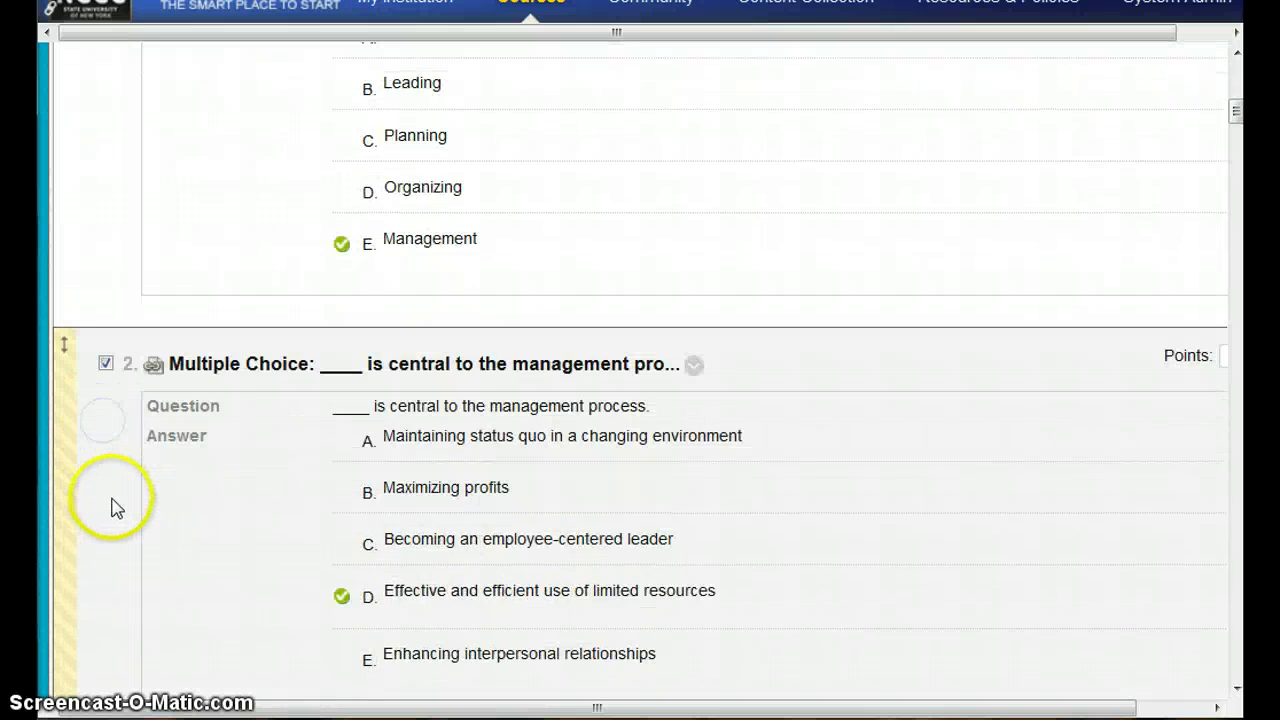
pyautogui.click(105, 548)
pyautogui.scroll(8, 180, 523)
pyautogui.scroll(2, 180, 523)
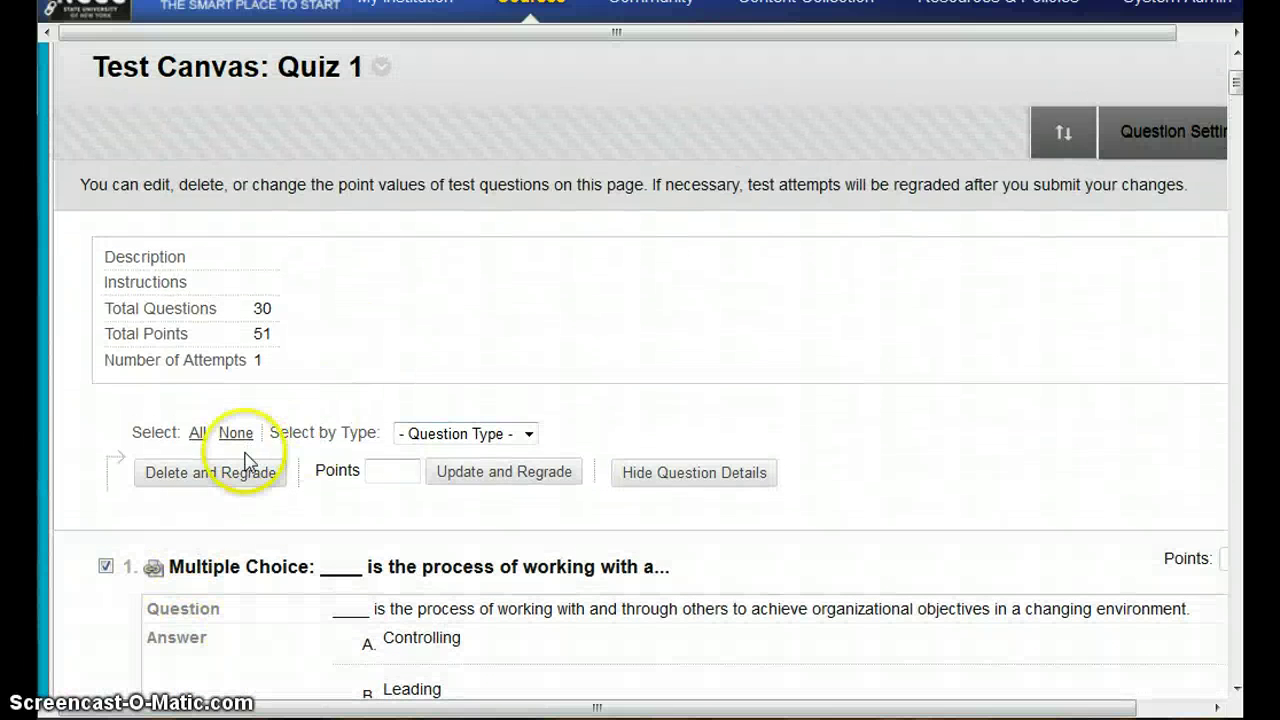
pyautogui.click(195, 432)
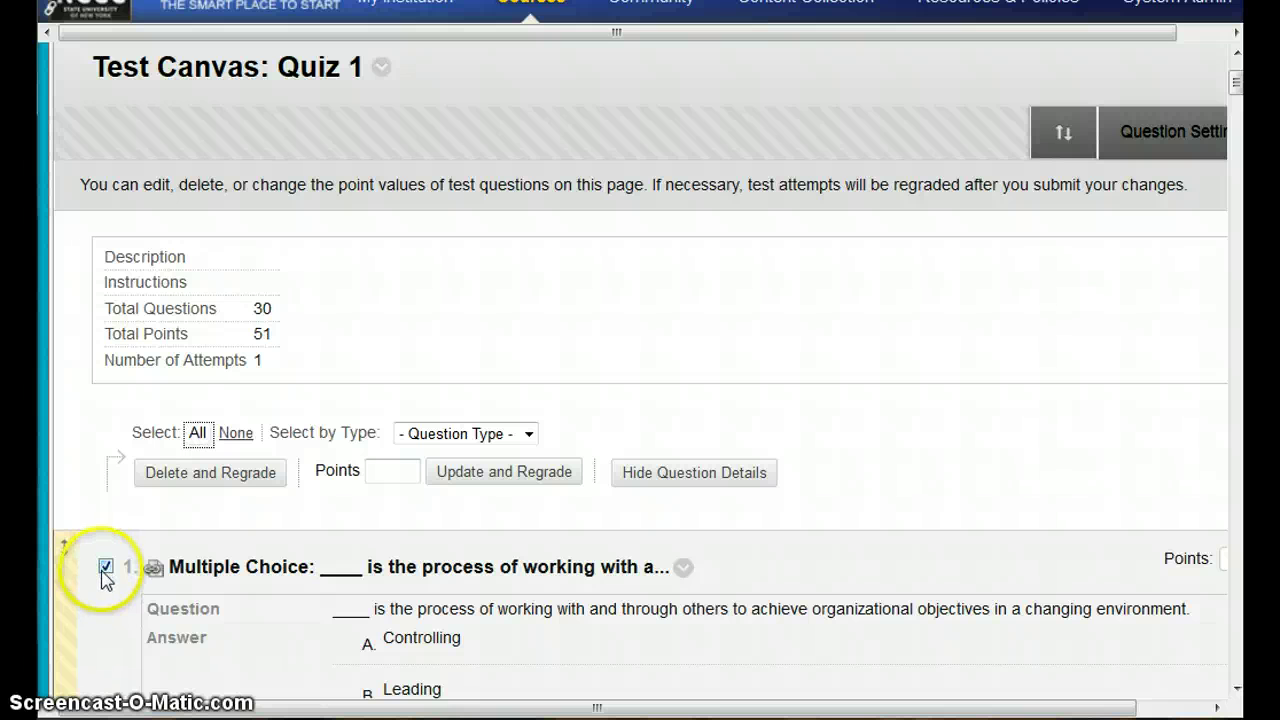
# Step: Enter 1.7 points for all selected questions and apply Update and Regrade
pyautogui.click(390, 470)
pyautogui.click(386, 475)
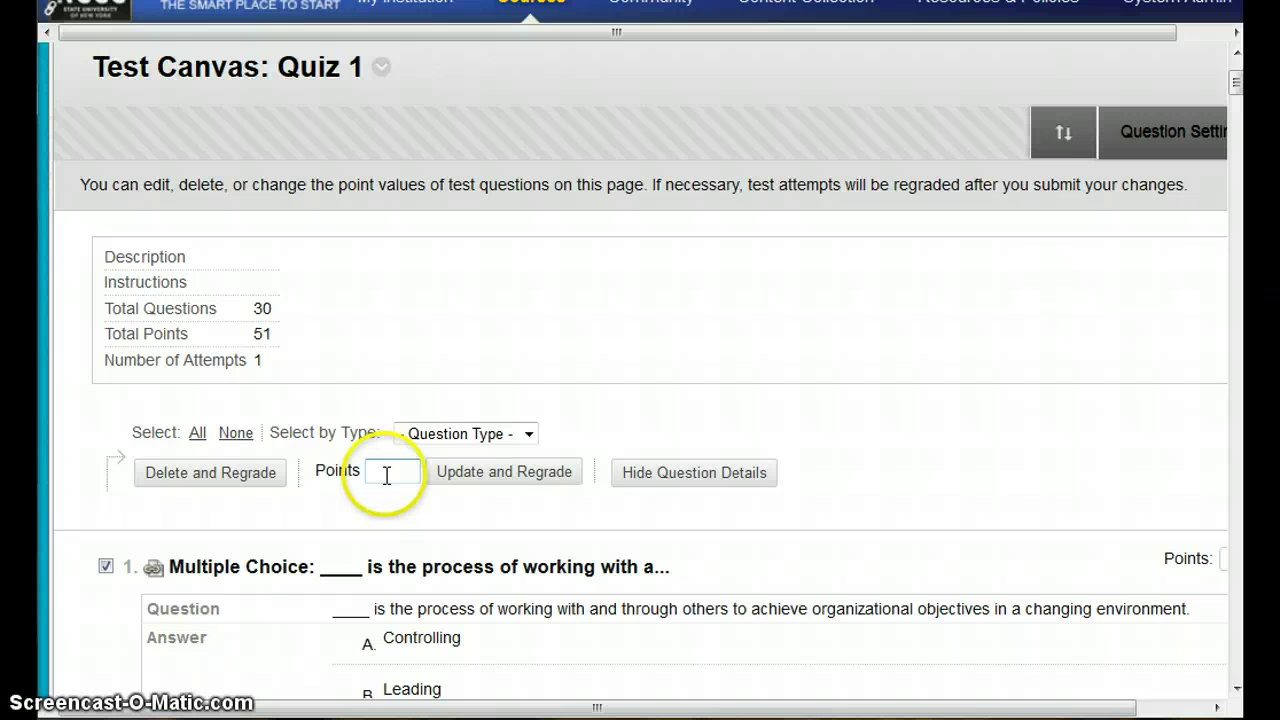
pyautogui.click(476, 480)
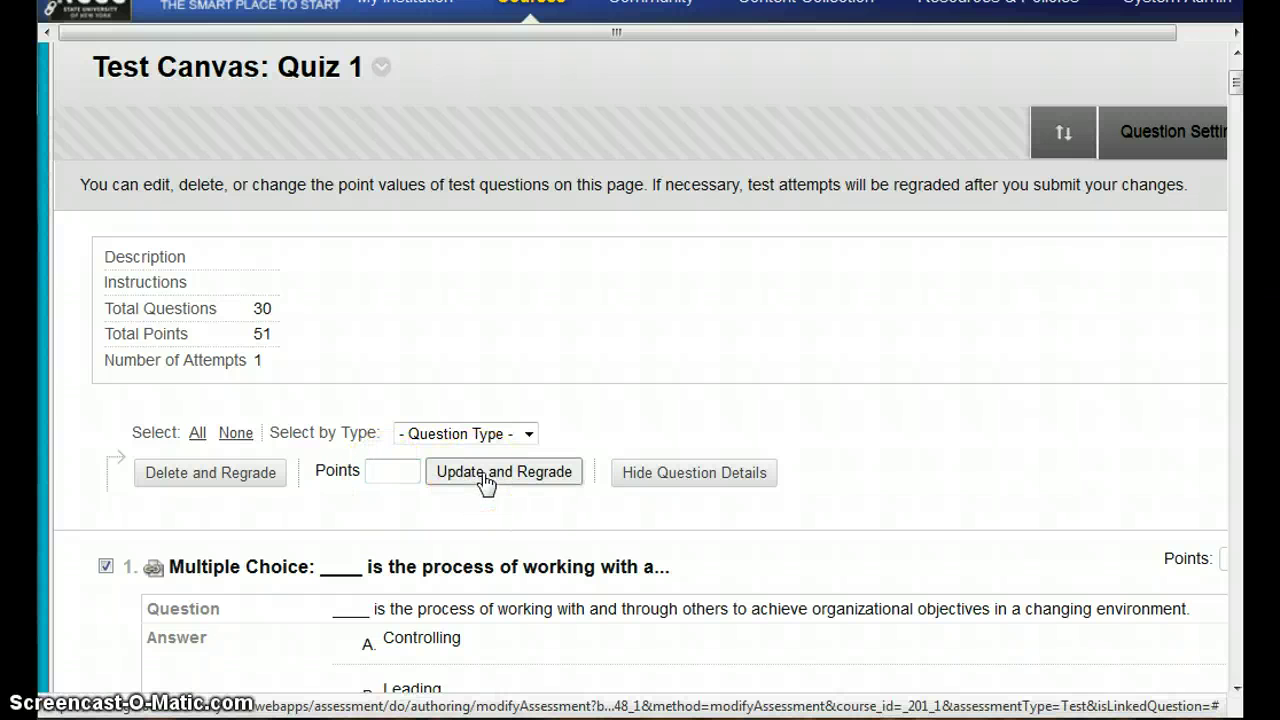
pyautogui.click(557, 486)
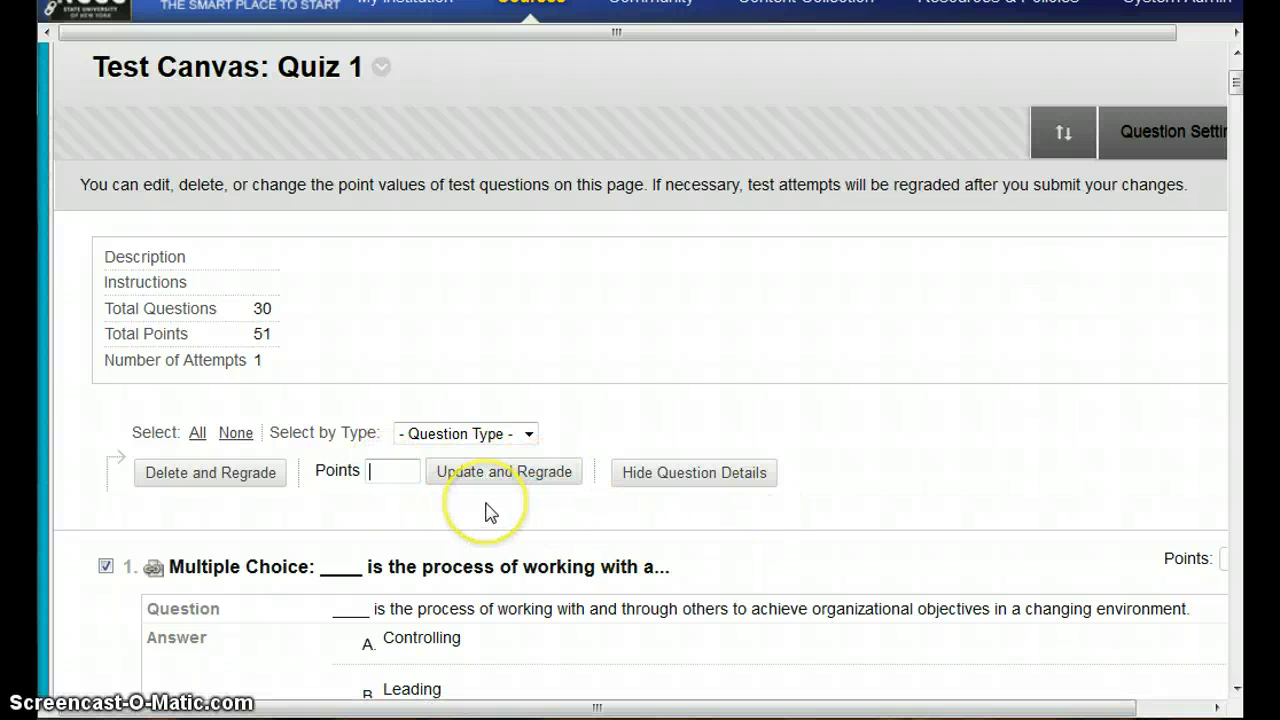
# Step: Review the regraded questions and confirm with OK to return to the Tests list
pyautogui.moveTo(777, 707); pyautogui.dragTo(850, 712)
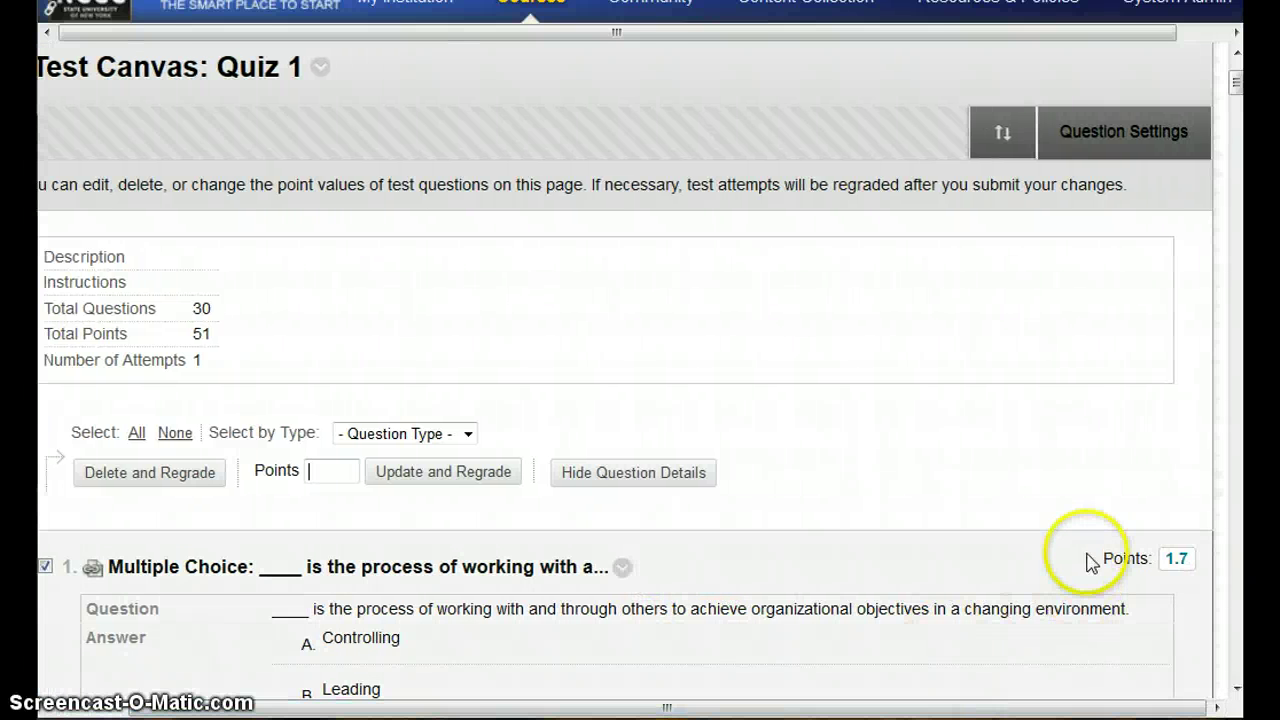
pyautogui.scroll(-3, 1085, 560)
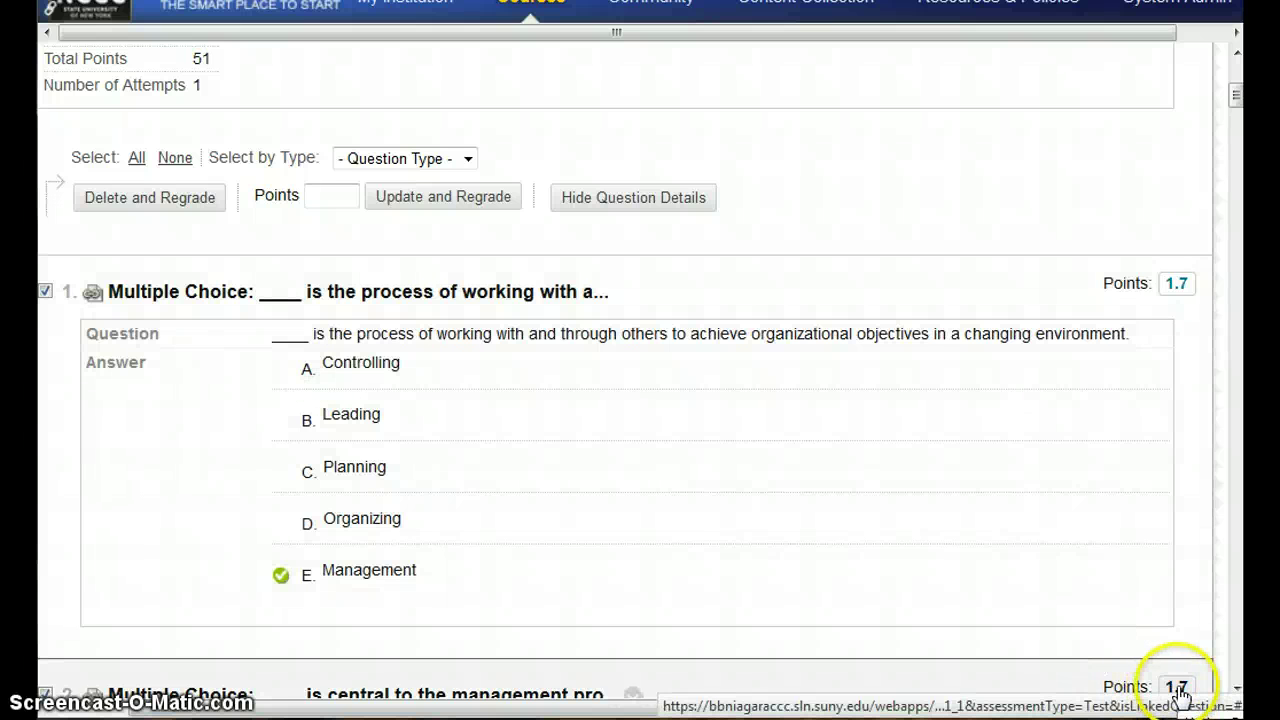
pyautogui.scroll(-3, 1143, 666)
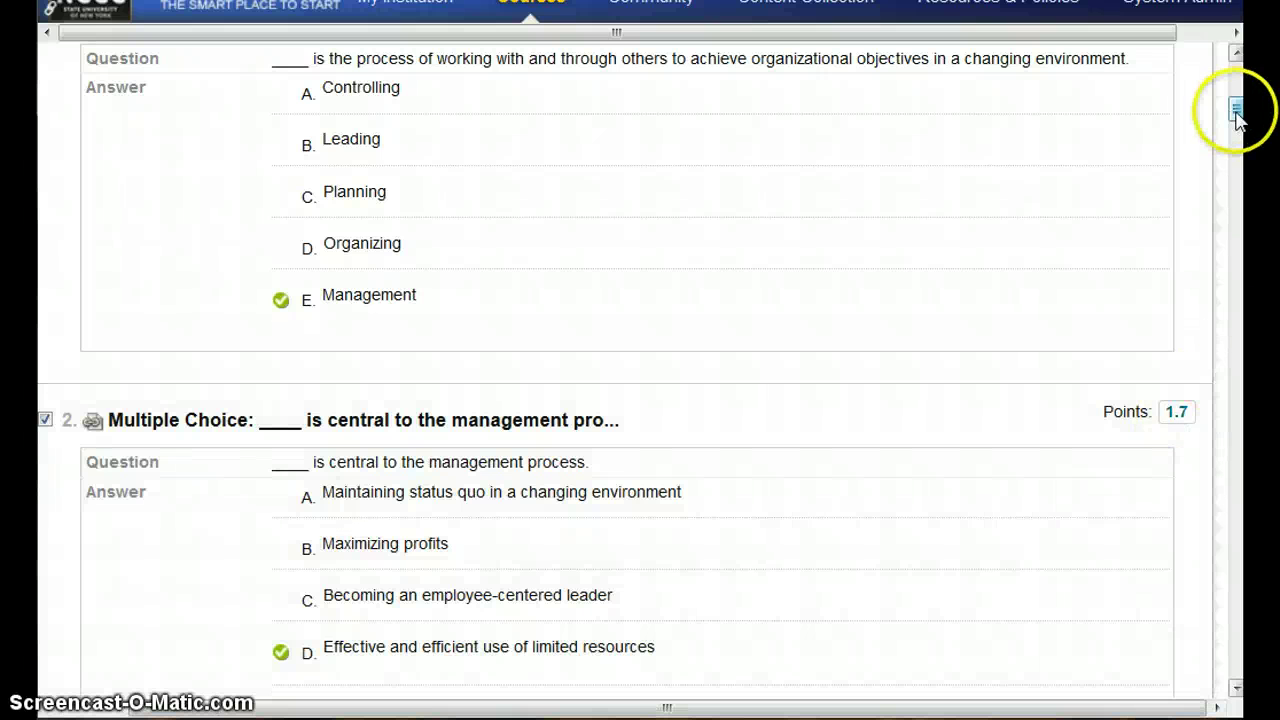
pyautogui.moveTo(1237, 114); pyautogui.dragTo(1229, 674)
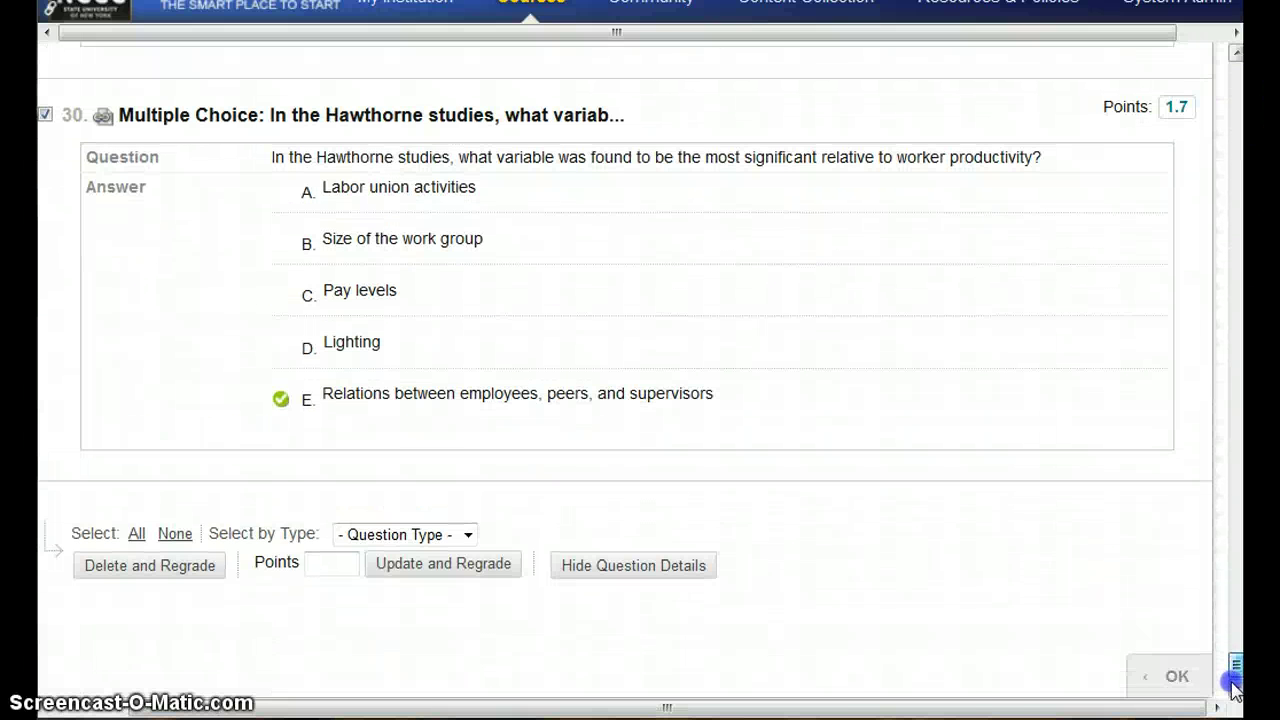
pyautogui.click(1175, 678)
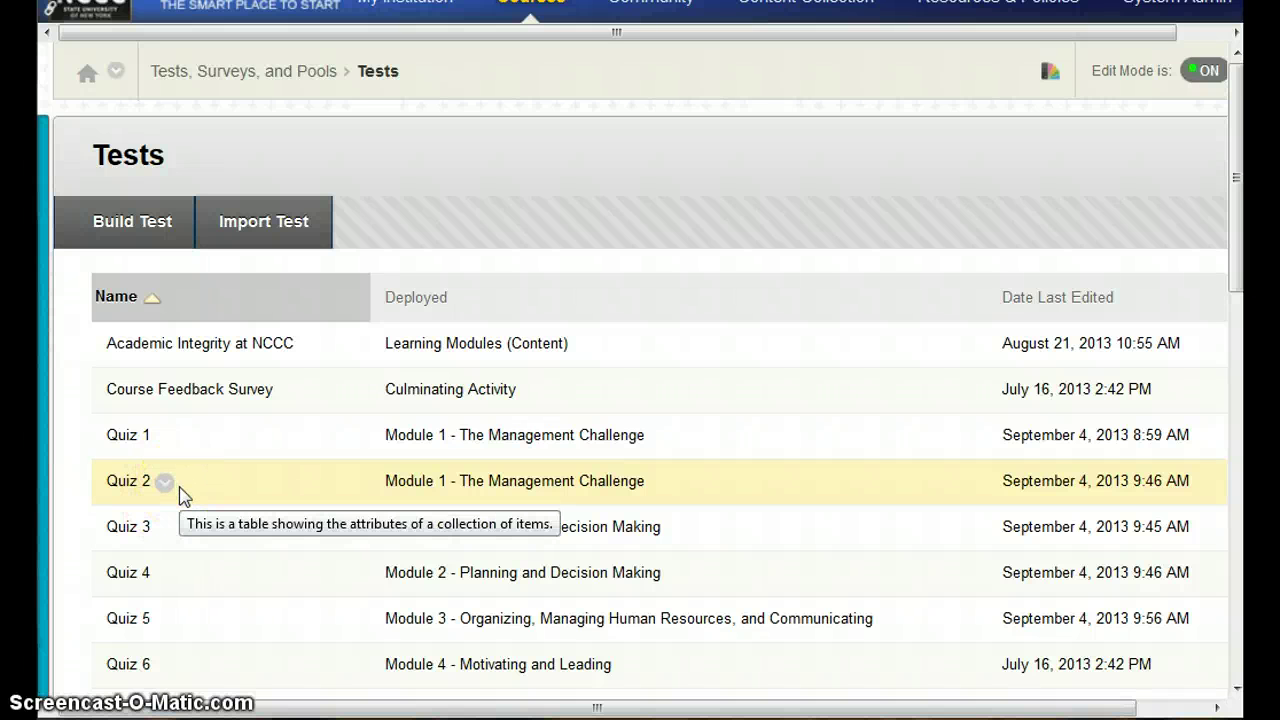
# Step: Open Quiz 2's Test Canvas by choosing Edit from its menu
pyautogui.click(165, 483)
pyautogui.click(176, 428)
pyautogui.click(188, 262)
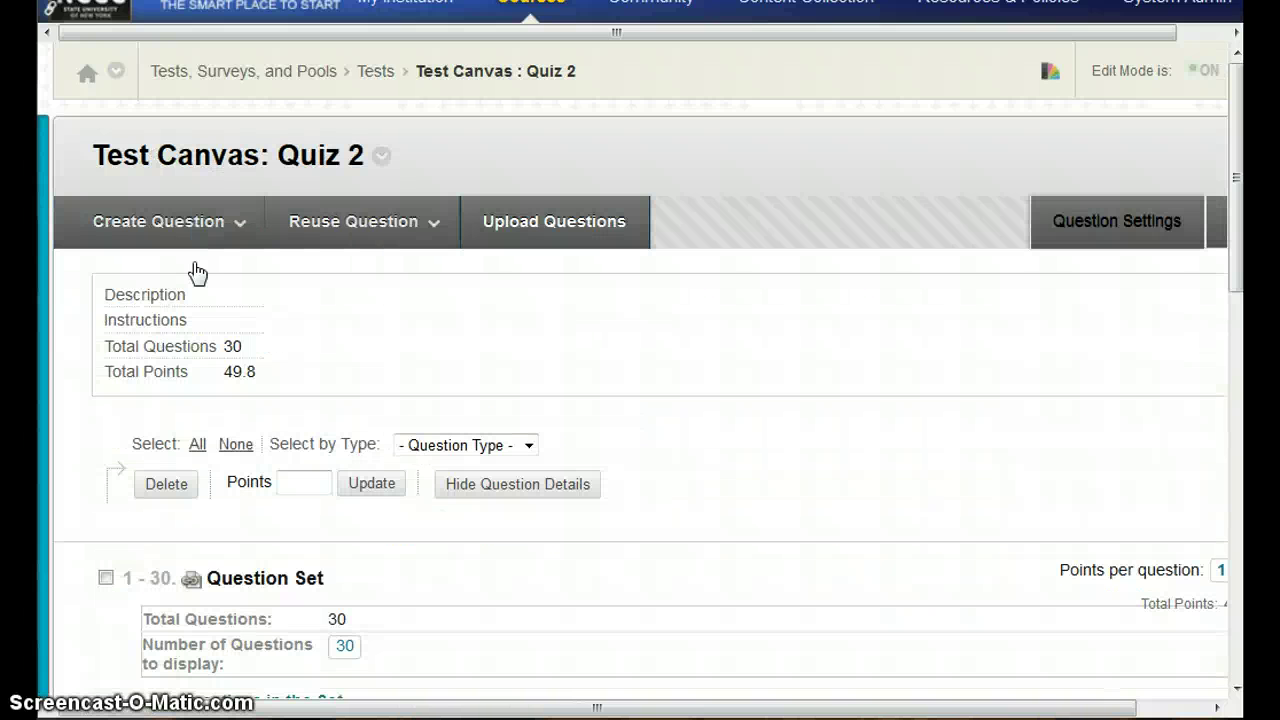
pyautogui.moveTo(1239, 266); pyautogui.dragTo(1237, 323)
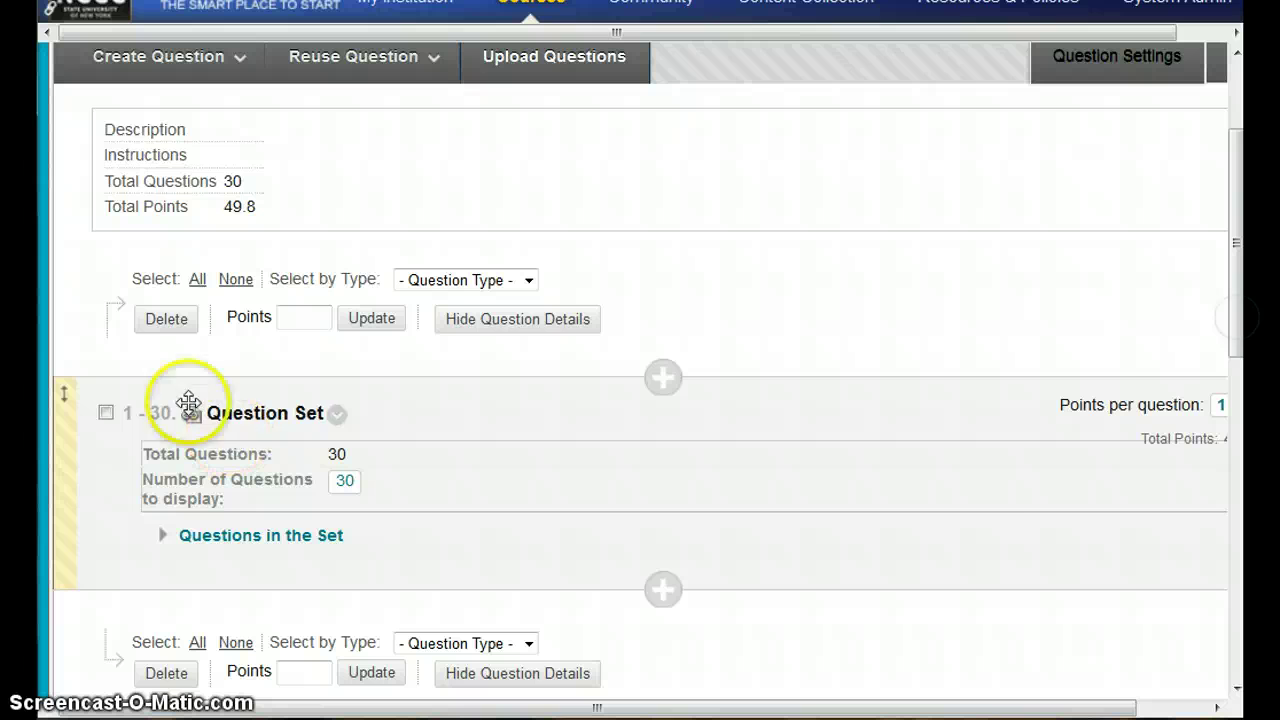
# Step: Mark and then unmark Quiz 2's 30-question set on the canvas
pyautogui.click(309, 405)
pyautogui.click(404, 442)
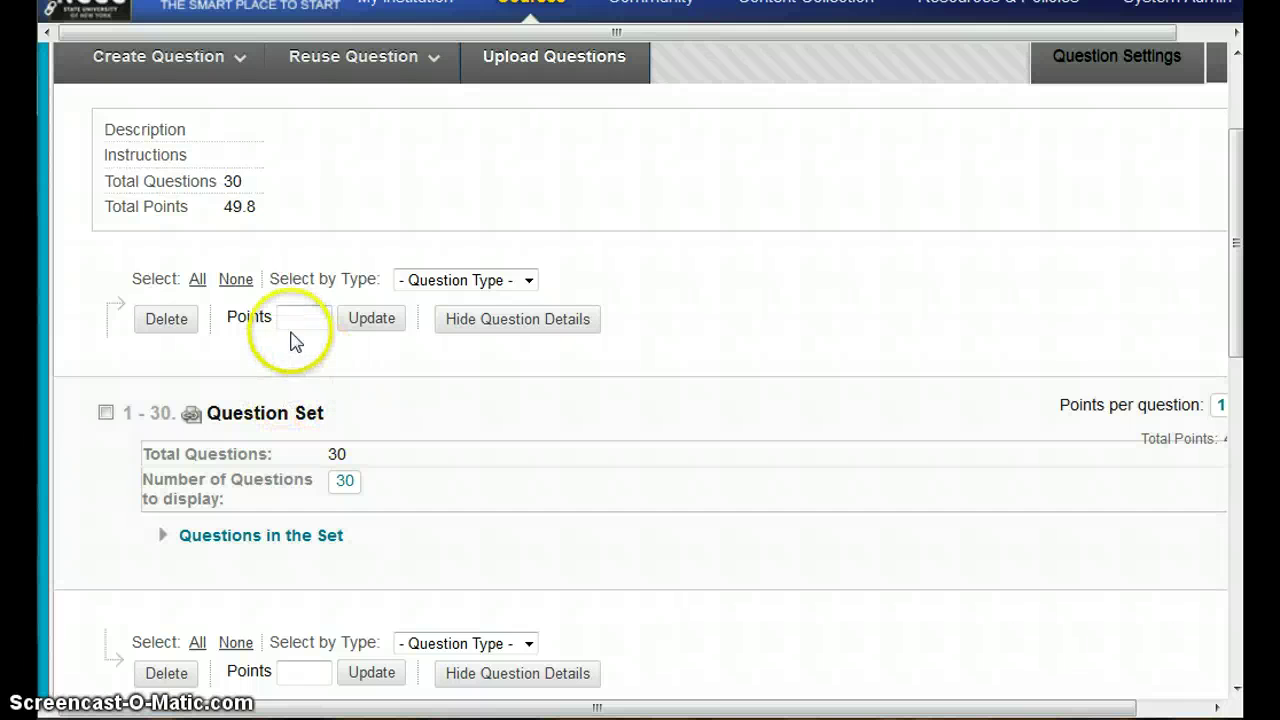
pyautogui.click(106, 413)
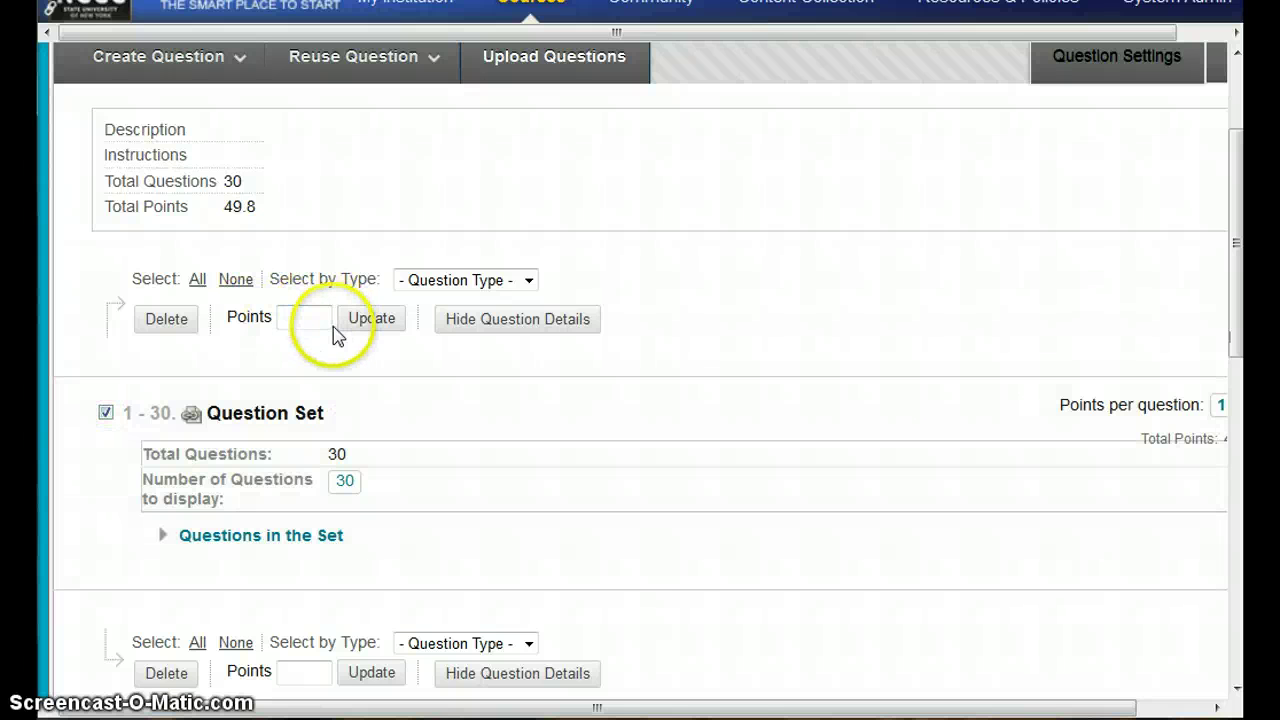
pyautogui.click(106, 413)
pyautogui.scroll(-1, 409, 528)
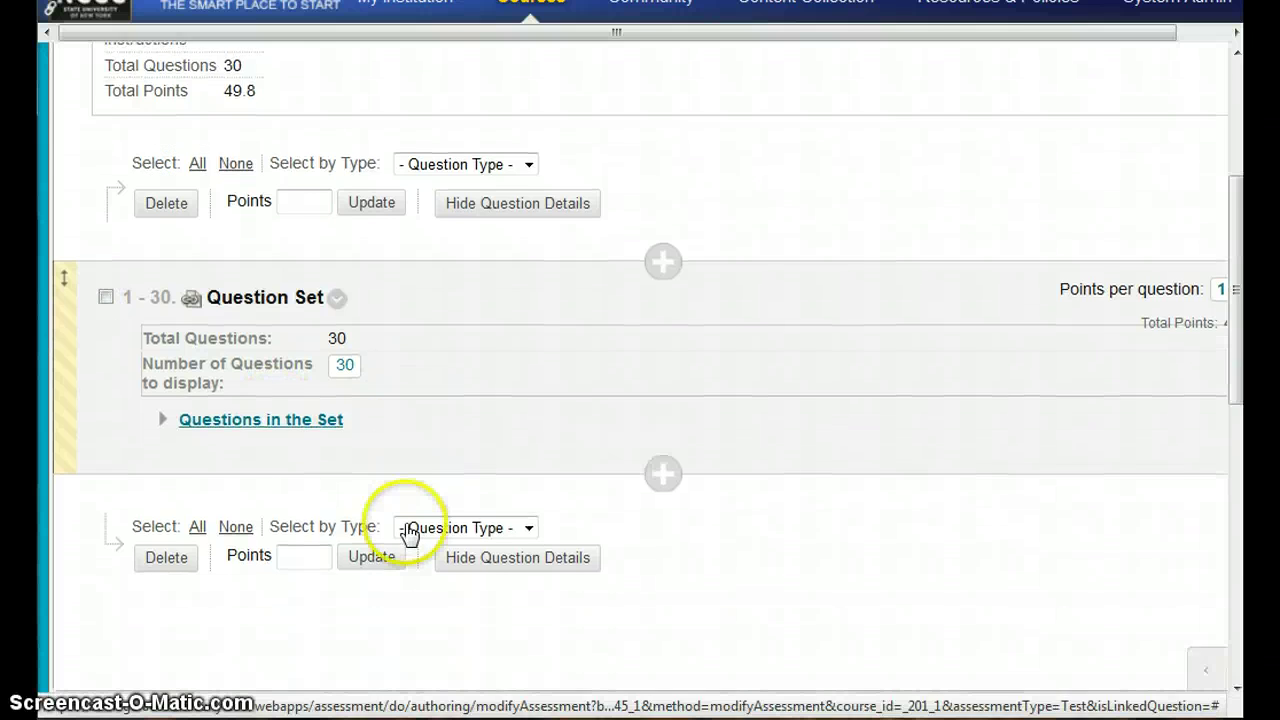
pyautogui.scroll(1, 409, 514)
pyautogui.scroll(-2, 418, 517)
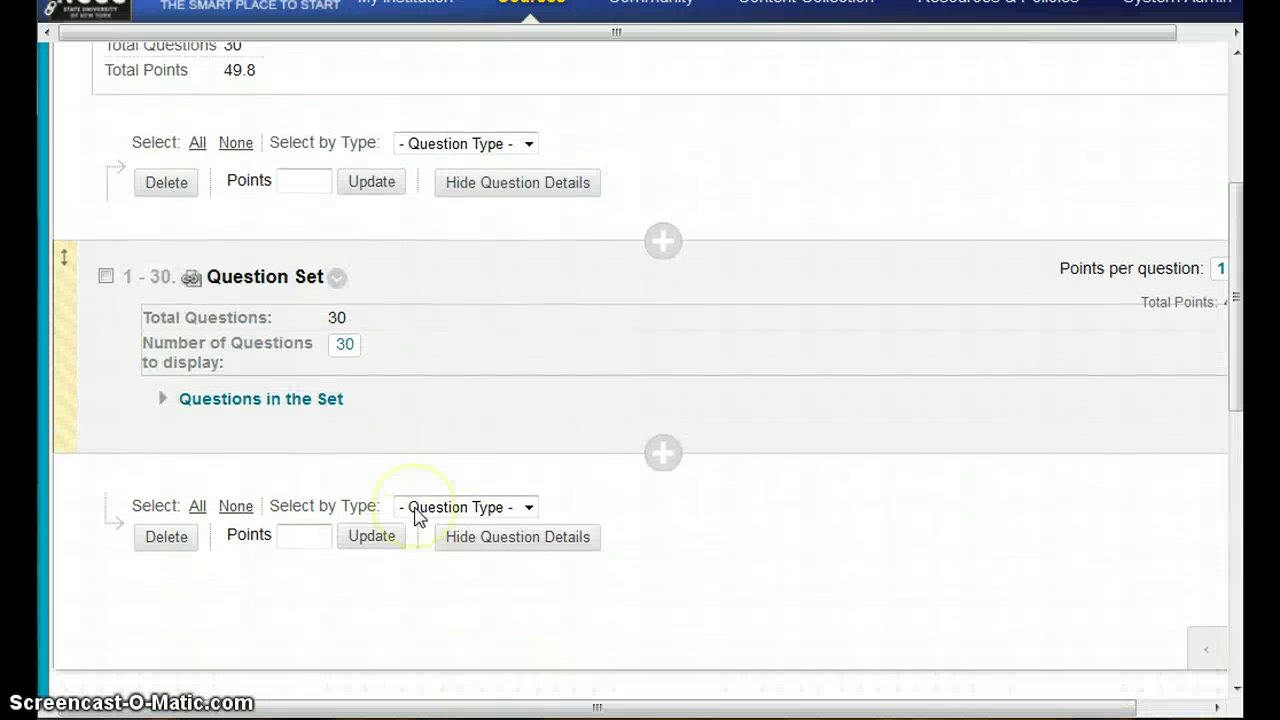
# Step: List the questions in Quiz 2's set and select the first two multiple-choice questions
pyautogui.click(270, 400)
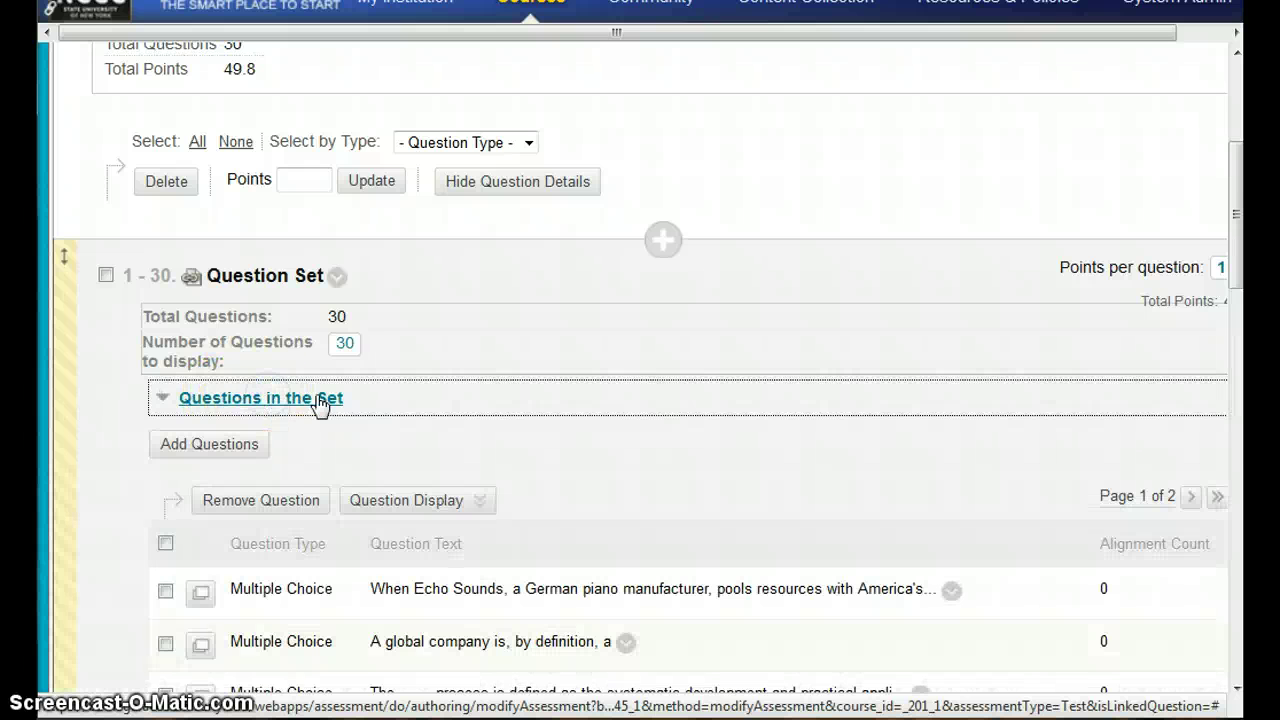
pyautogui.scroll(-3, 677, 442)
pyautogui.scroll(-1, 675, 456)
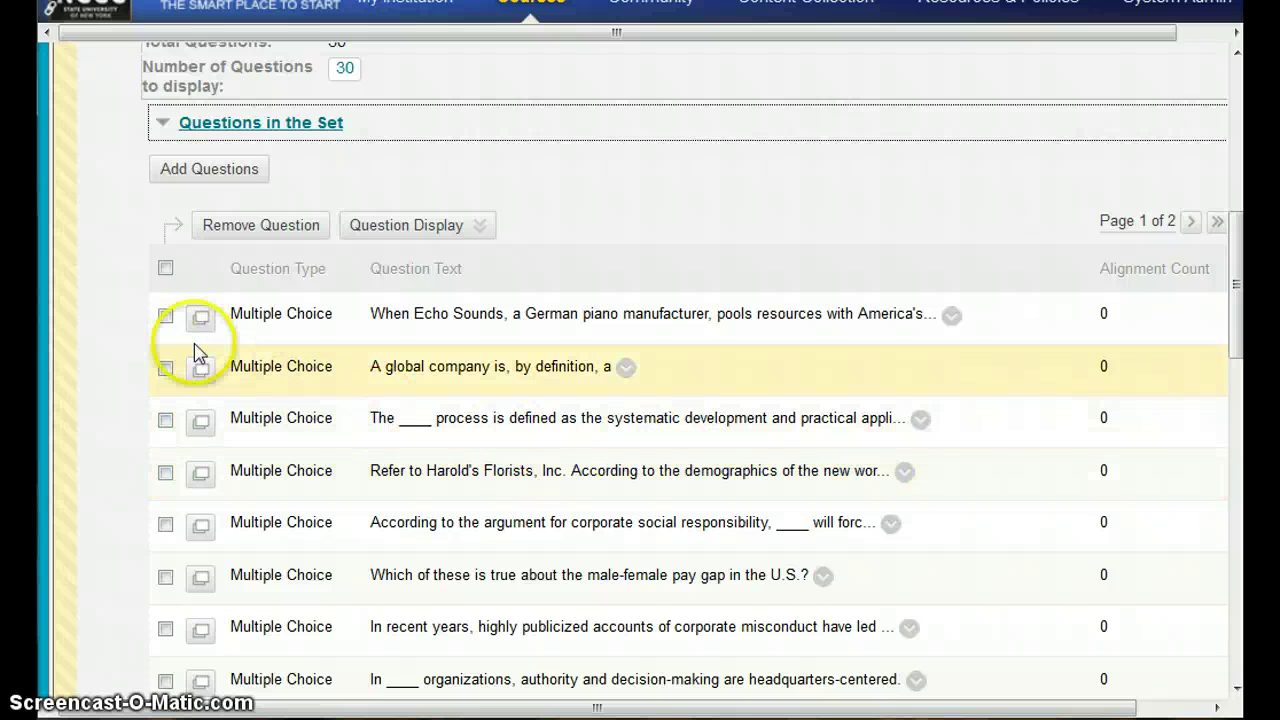
pyautogui.click(165, 316)
pyautogui.click(165, 368)
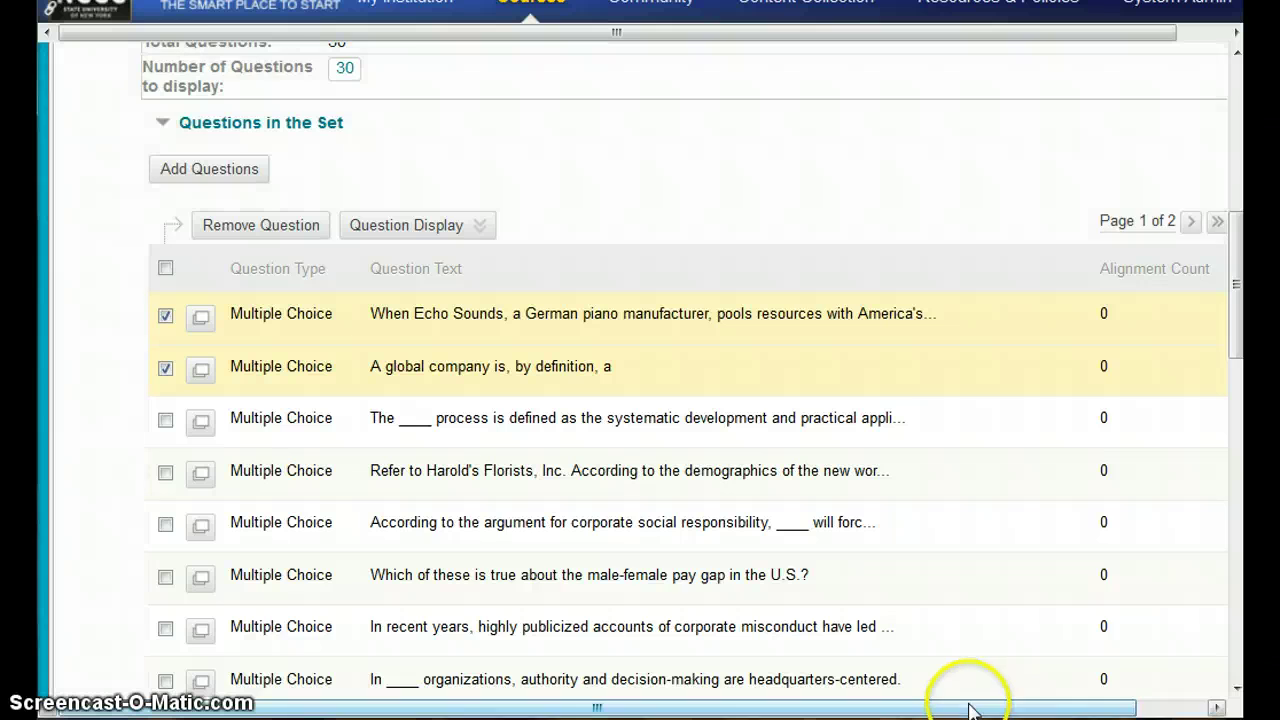
pyautogui.moveTo(1066, 708); pyautogui.dragTo(1124, 715)
pyautogui.moveTo(1236, 305); pyautogui.dragTo(1243, 276)
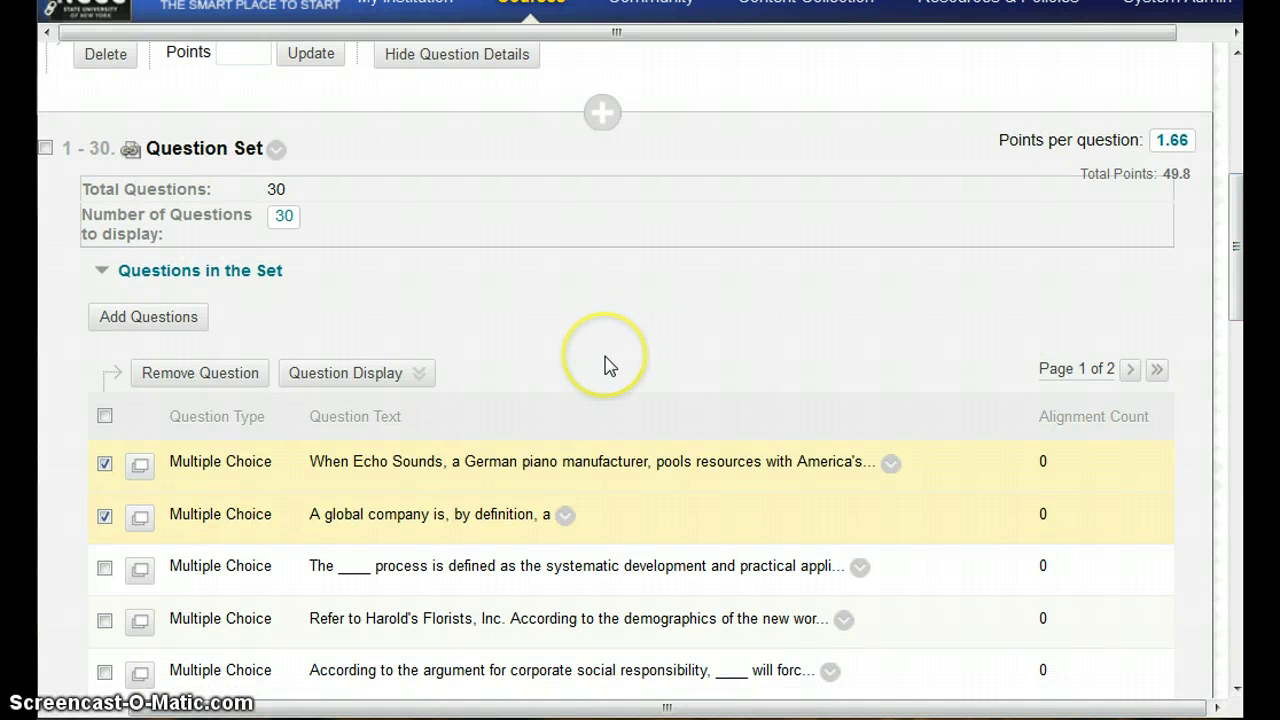
# Step: Submit 1.66 points per question for Quiz 2's set and confirm with OK
pyautogui.click(1173, 140)
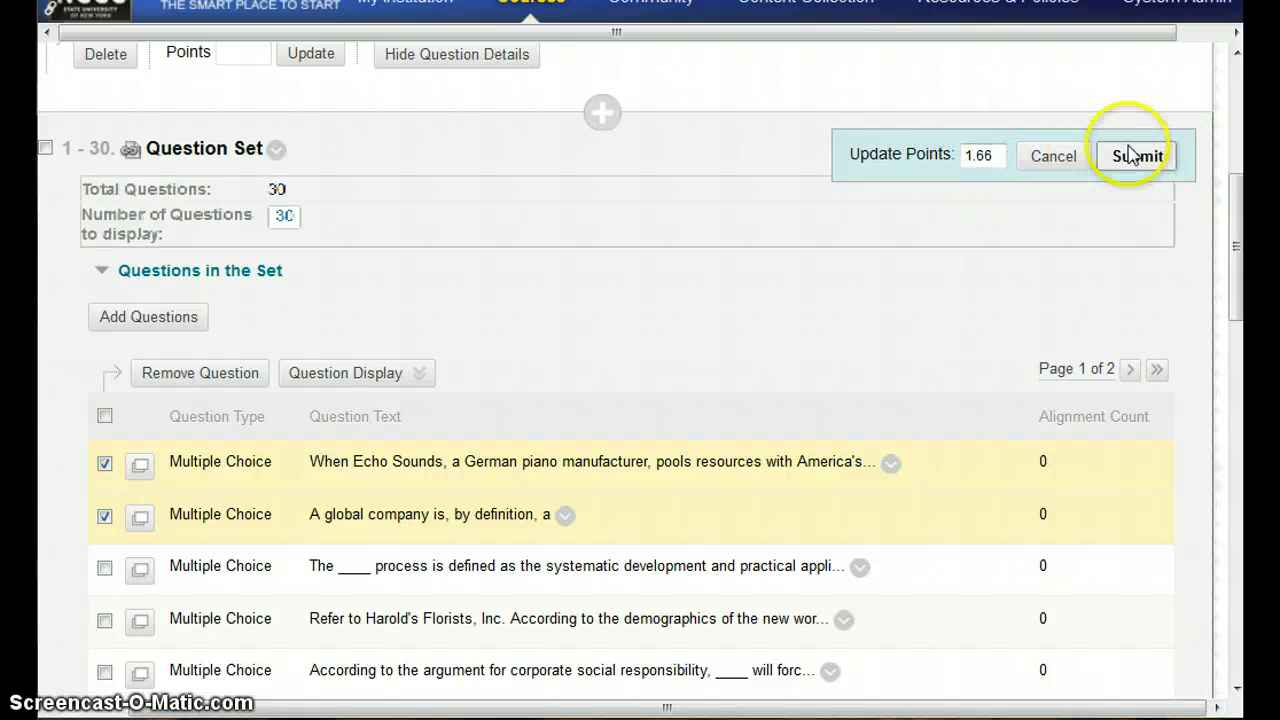
pyautogui.click(1063, 160)
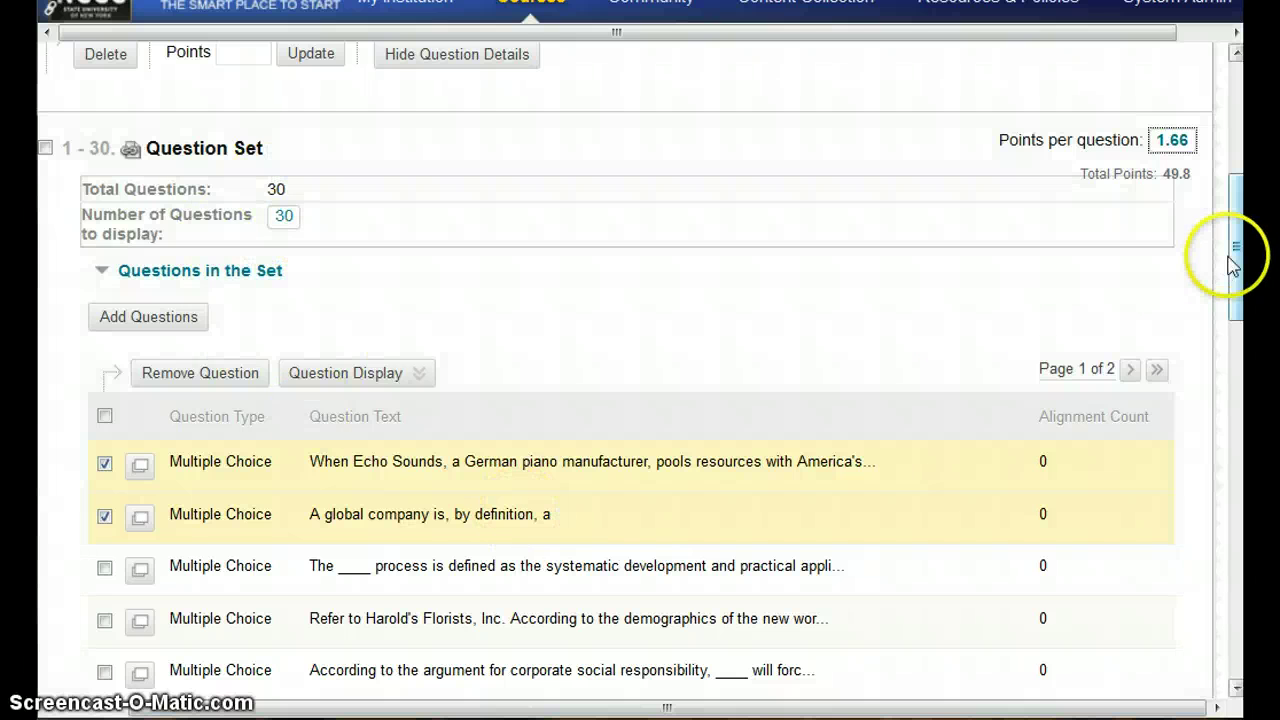
pyautogui.moveTo(1238, 262); pyautogui.dragTo(1236, 620)
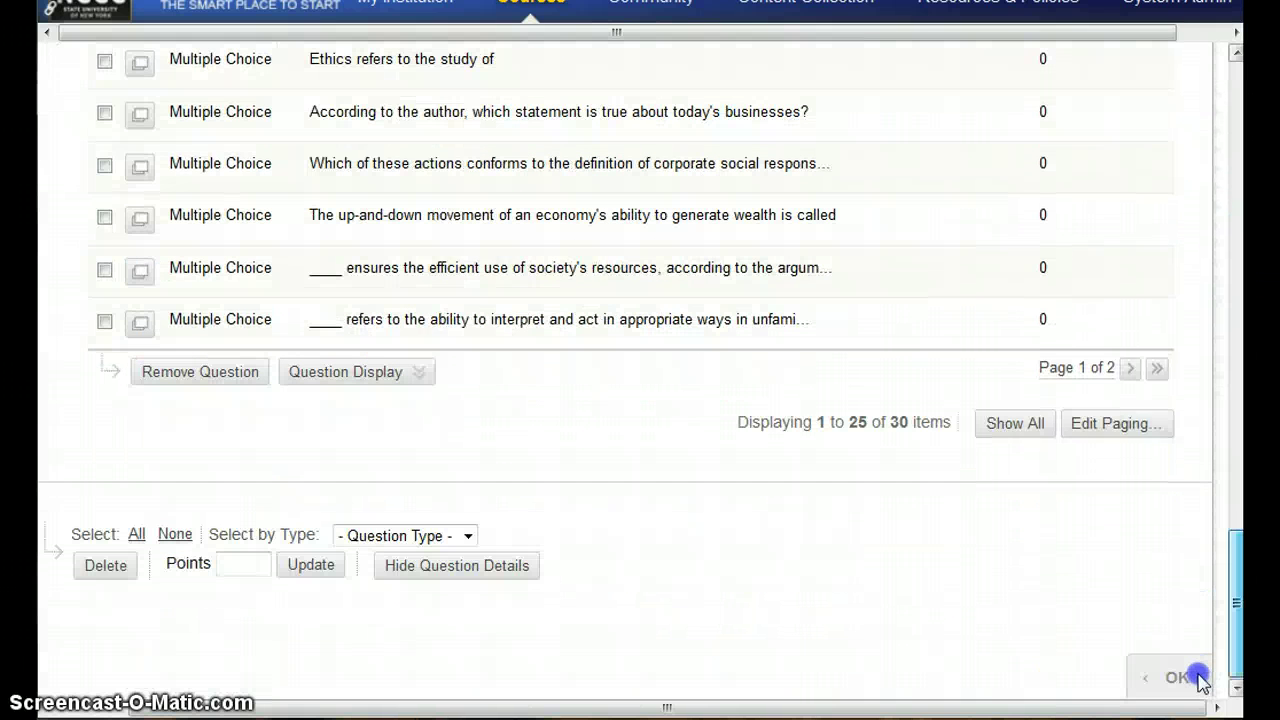
pyautogui.click(1140, 612)
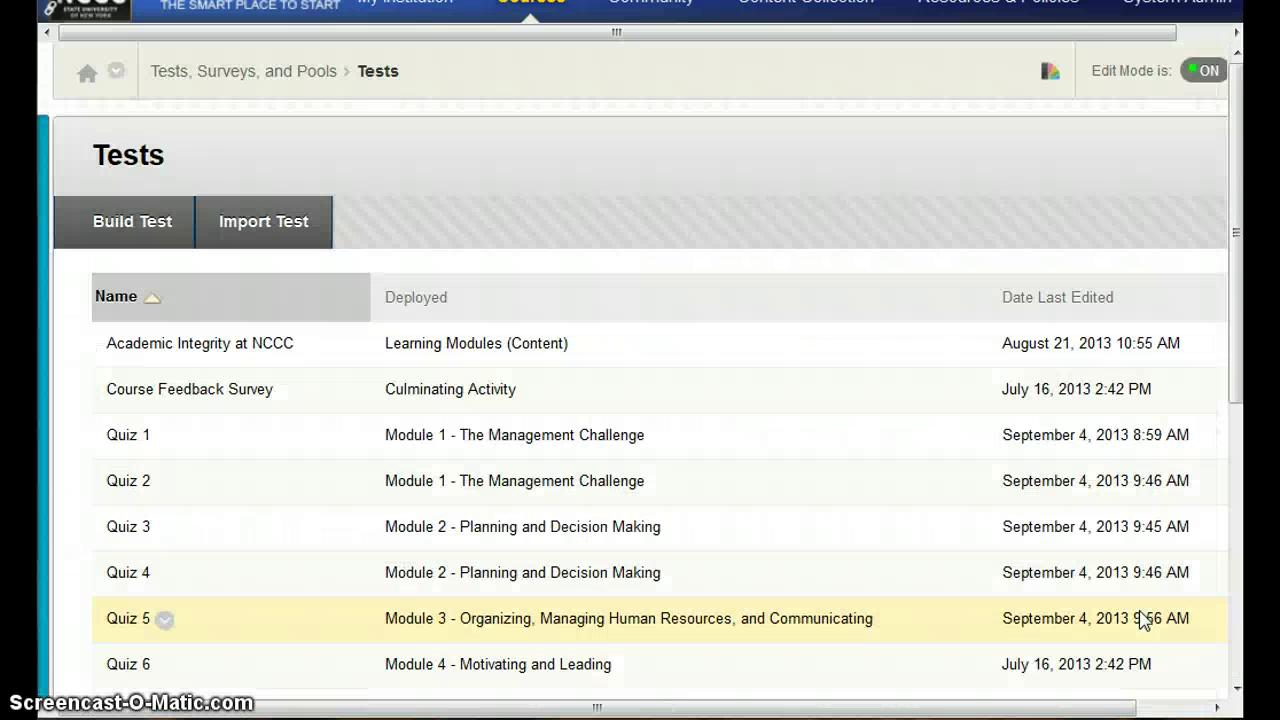
pyautogui.click(1080, 588)
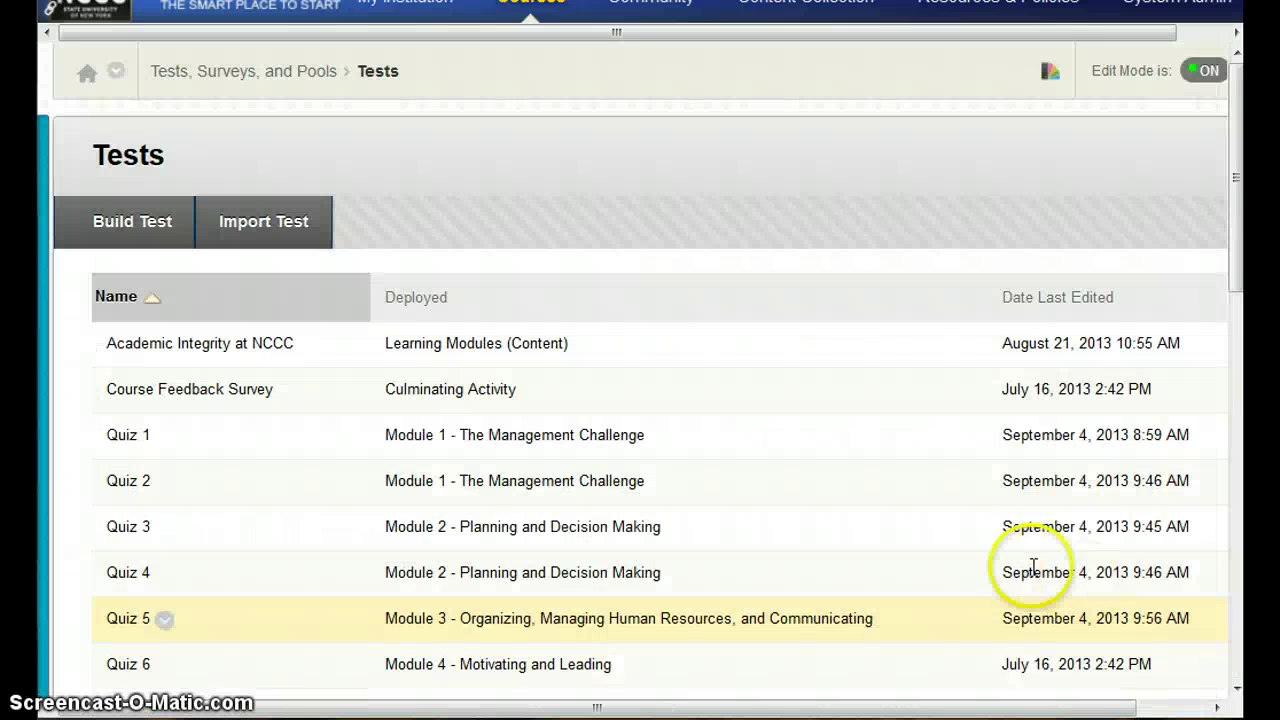